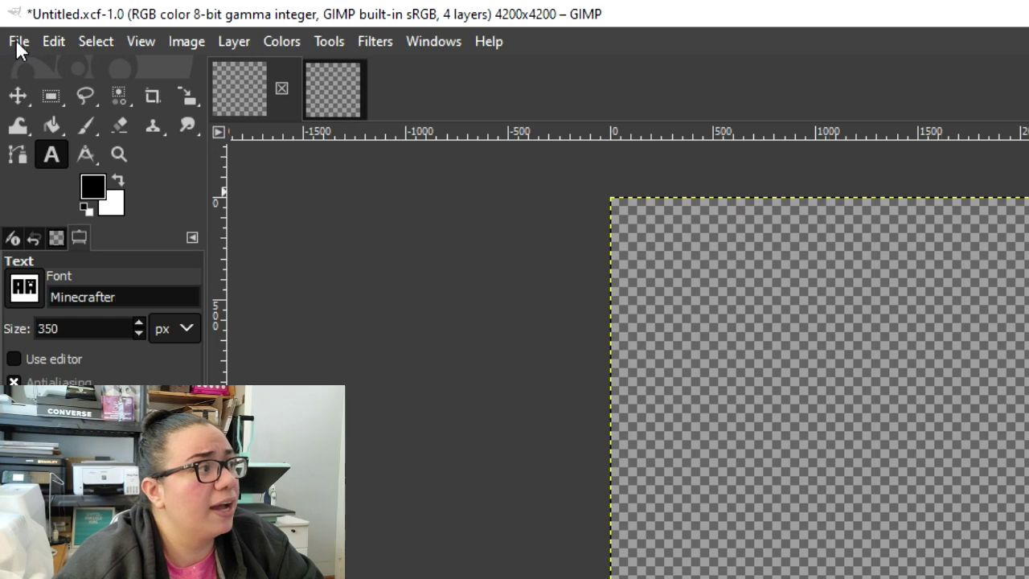
Set up a new image from the 14x14 transparent bg template, with a width of 20 in and a height of 14 in.
{"action": "left_click", "coordinate": [20, 42]}
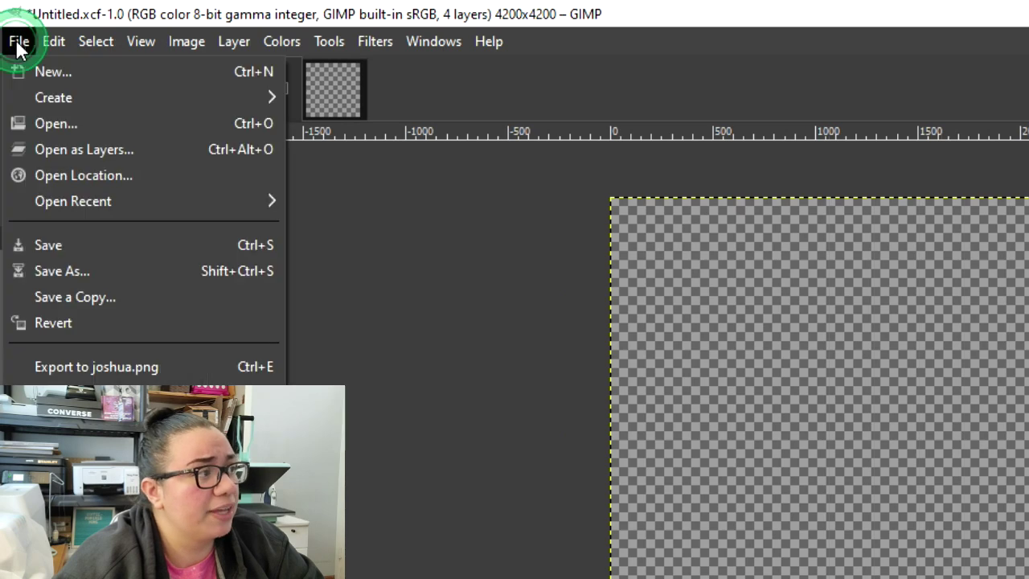
{"action": "left_click", "coordinate": [48, 71]}
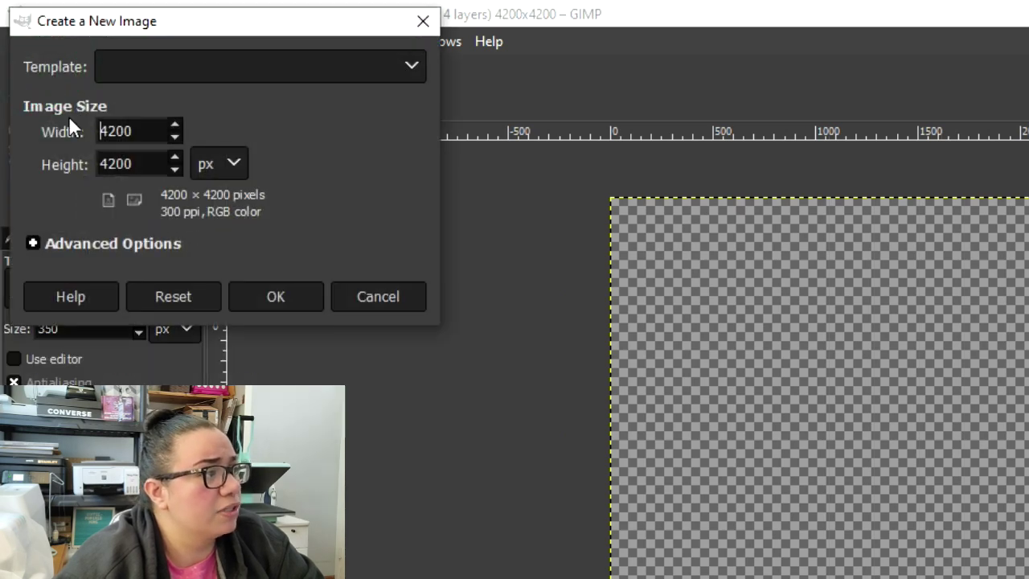
{"action": "left_click", "coordinate": [147, 141]}
{"action": "left_click", "coordinate": [214, 70]}
{"action": "left_click", "coordinate": [212, 95]}
{"action": "left_click", "coordinate": [319, 107]}
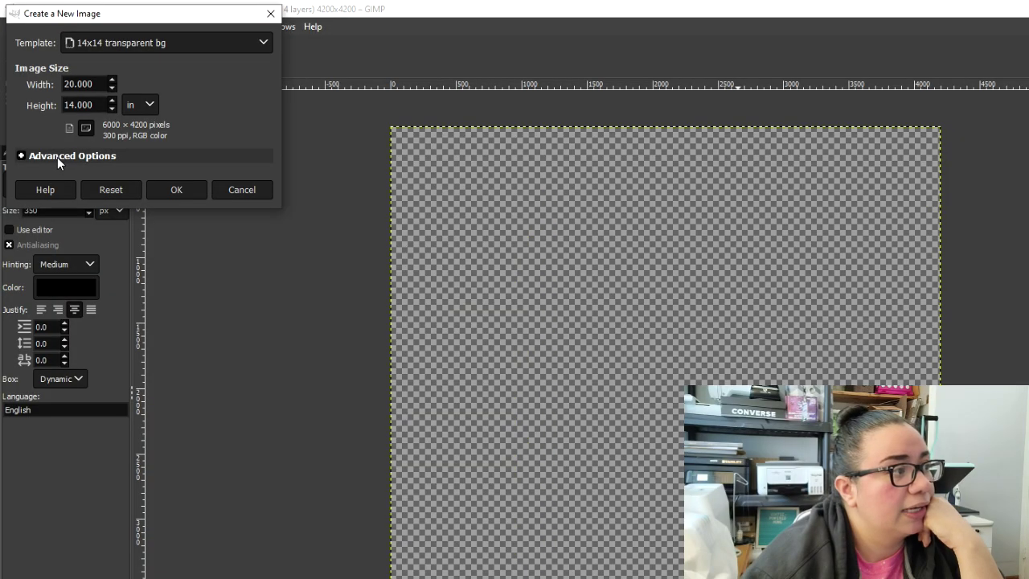
Set the new image's fill to Transparency in the advanced options and create it despite the large size.
{"action": "left_click", "coordinate": [58, 157]}
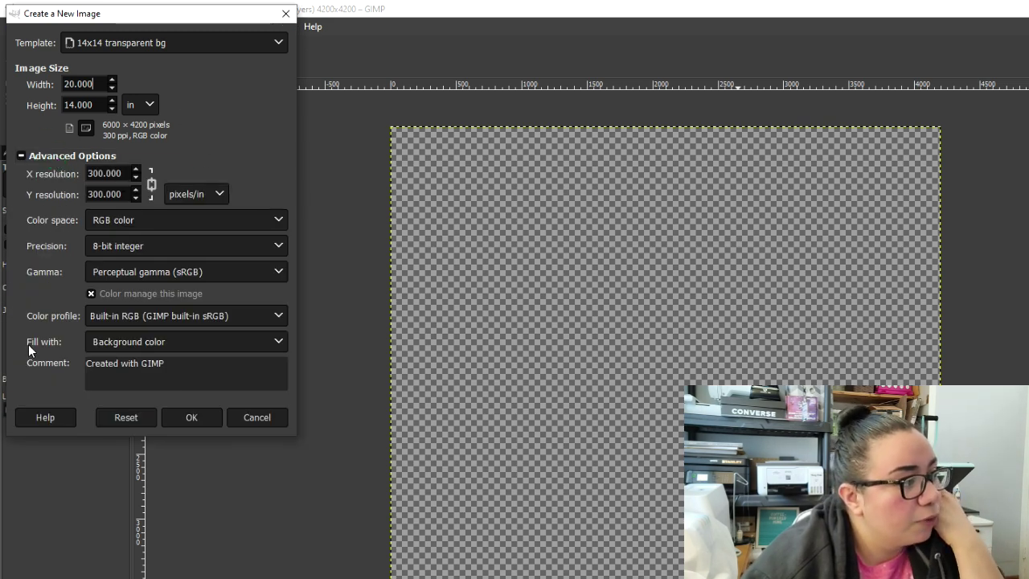
{"action": "left_click", "coordinate": [127, 335]}
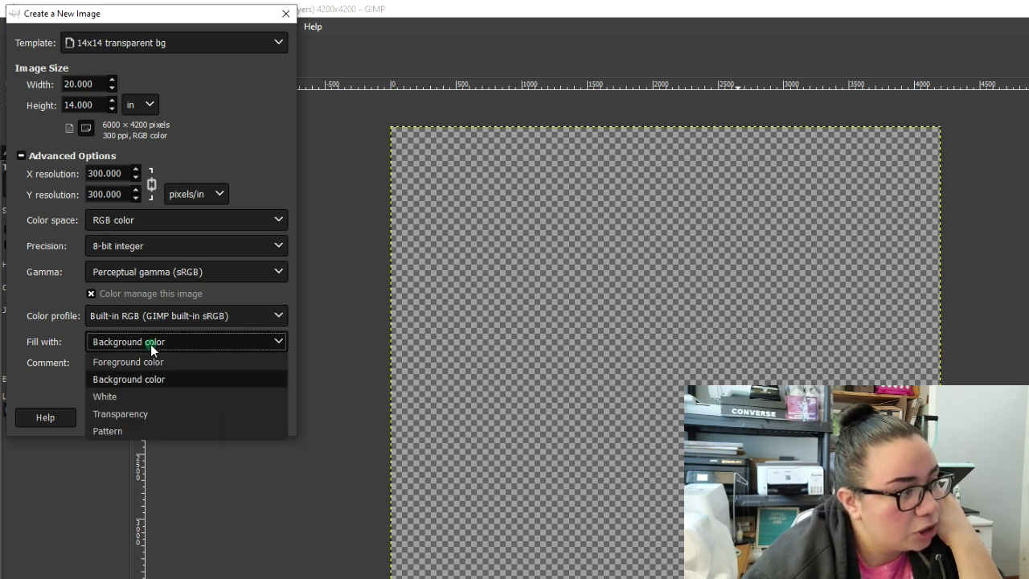
{"action": "left_click", "coordinate": [150, 413]}
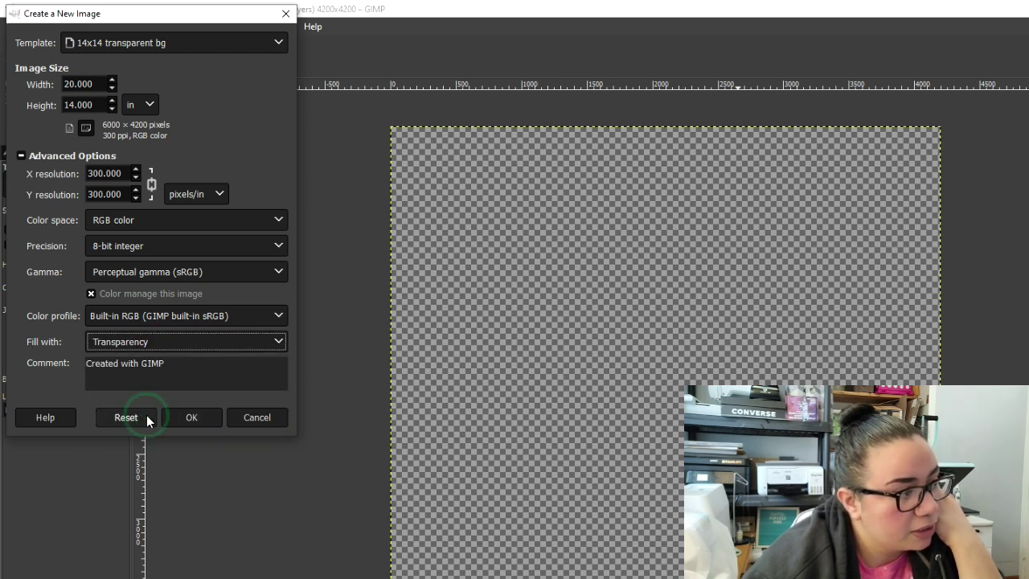
{"action": "left_click", "coordinate": [203, 419]}
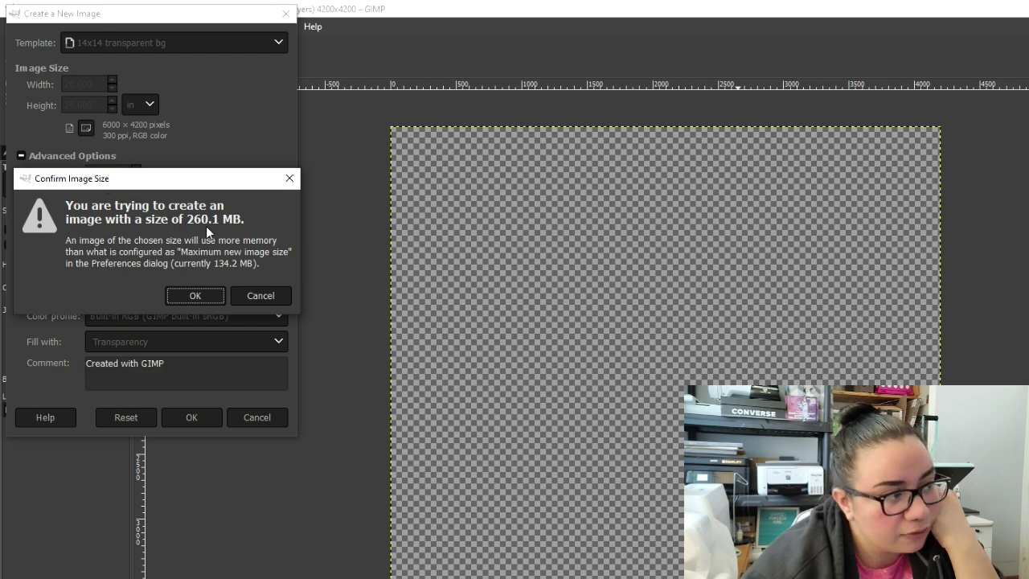
{"action": "left_click", "coordinate": [195, 295]}
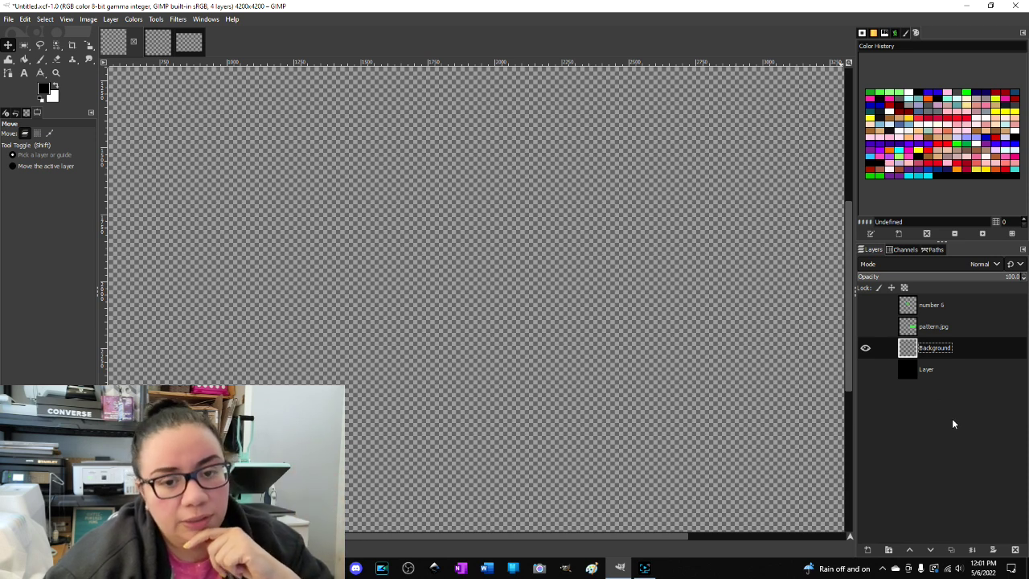
Make the number 6 layer visible in the 4200x4200 image and shift it slightly to the right.
{"action": "left_click", "coordinate": [942, 304]}
{"action": "left_click", "coordinate": [940, 326]}
{"action": "left_click", "coordinate": [943, 348]}
{"action": "left_click", "coordinate": [931, 370]}
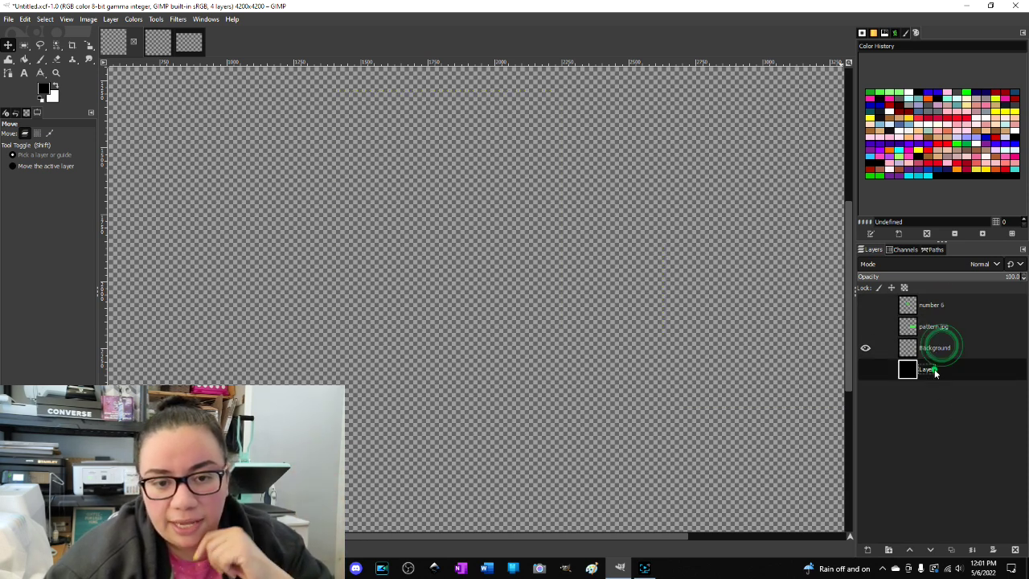
{"action": "left_click", "coordinate": [929, 306]}
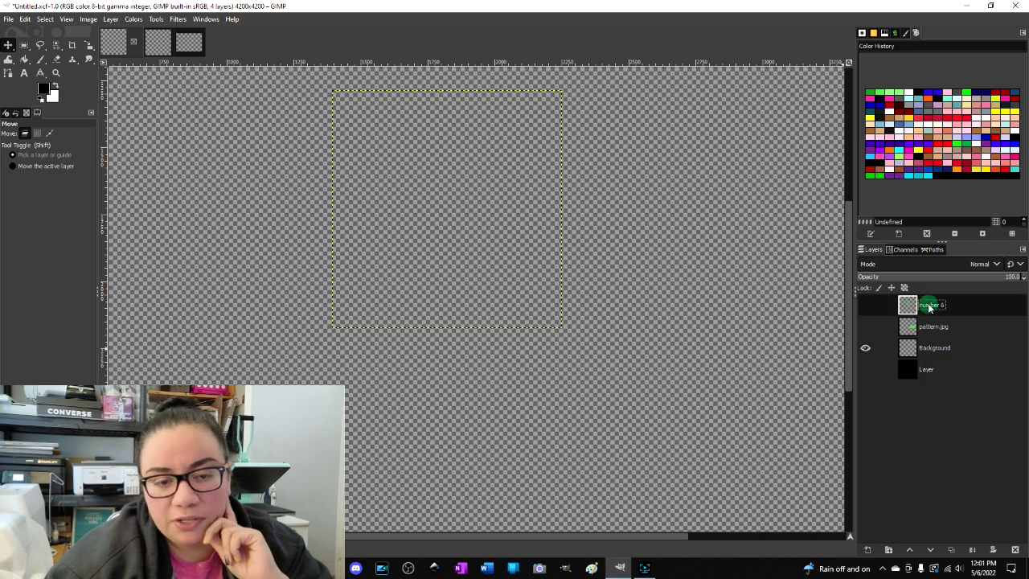
{"action": "left_click", "coordinate": [865, 305]}
{"action": "mouse_move", "coordinate": [547, 213]}
{"action": "left_mouse_down"}
{"action": "mouse_move", "coordinate": [561, 197]}
{"action": "mouse_move", "coordinate": [561, 213]}
{"action": "left_mouse_up"}
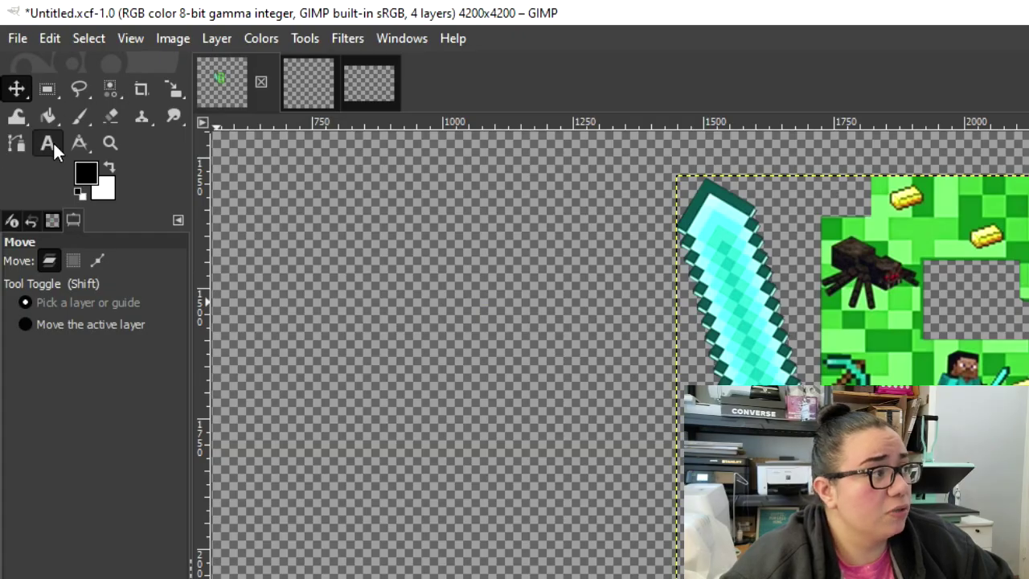
Add the child's first name as black text below the number 6, in the Minecrafter font at 350 px.
{"action": "left_click", "coordinate": [50, 144]}
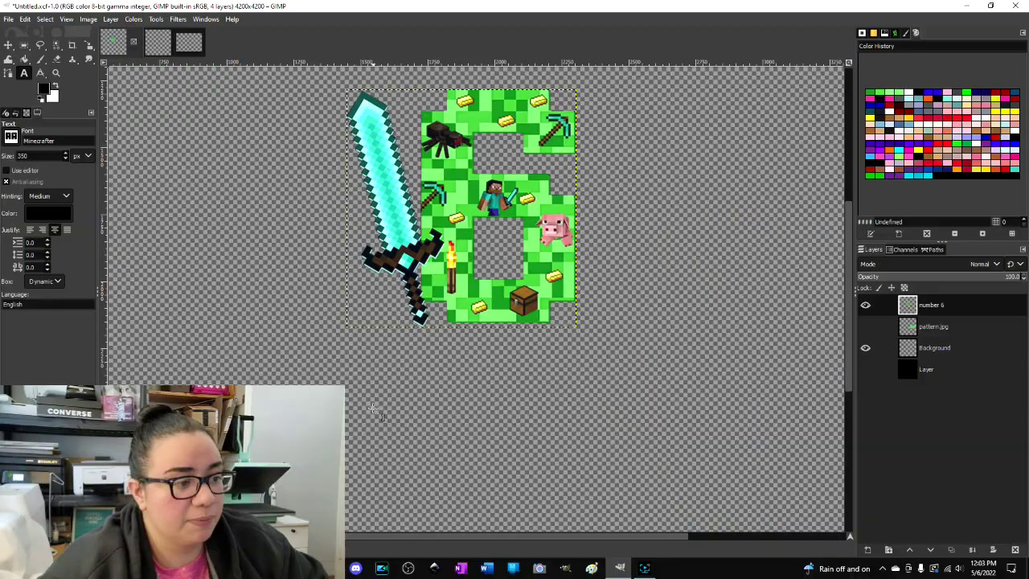
{"action": "left_click", "coordinate": [372, 408]}
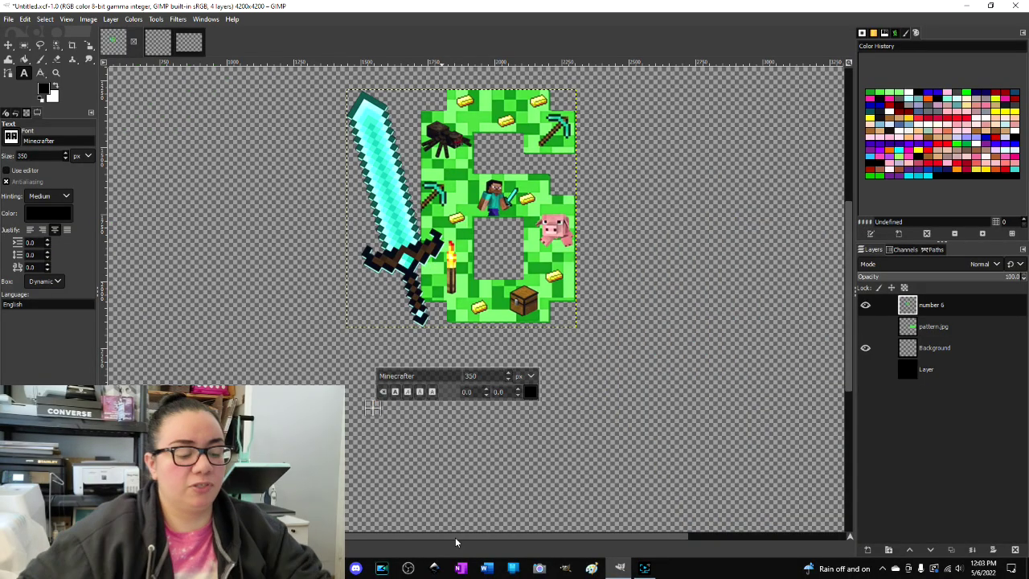
{"action": "type", "text": "10"}
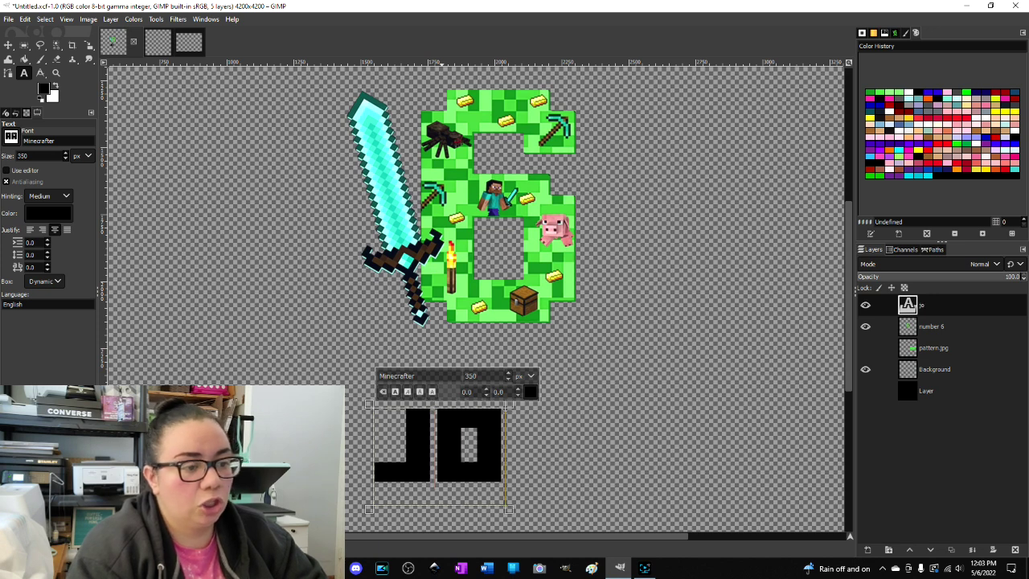
{"action": "type", "text": "shua"}
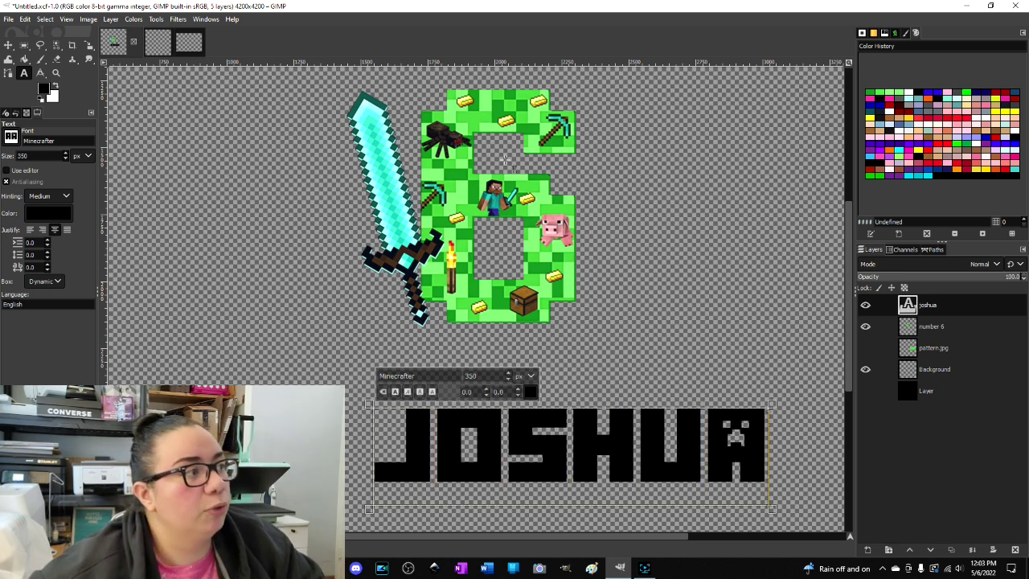
Reduce the name text to 248 px and move it directly beneath the number 6.
{"action": "left_click", "coordinate": [8, 45]}
{"action": "left_click_drag", "start_coordinate": [694, 442], "coordinate": [595, 377]}
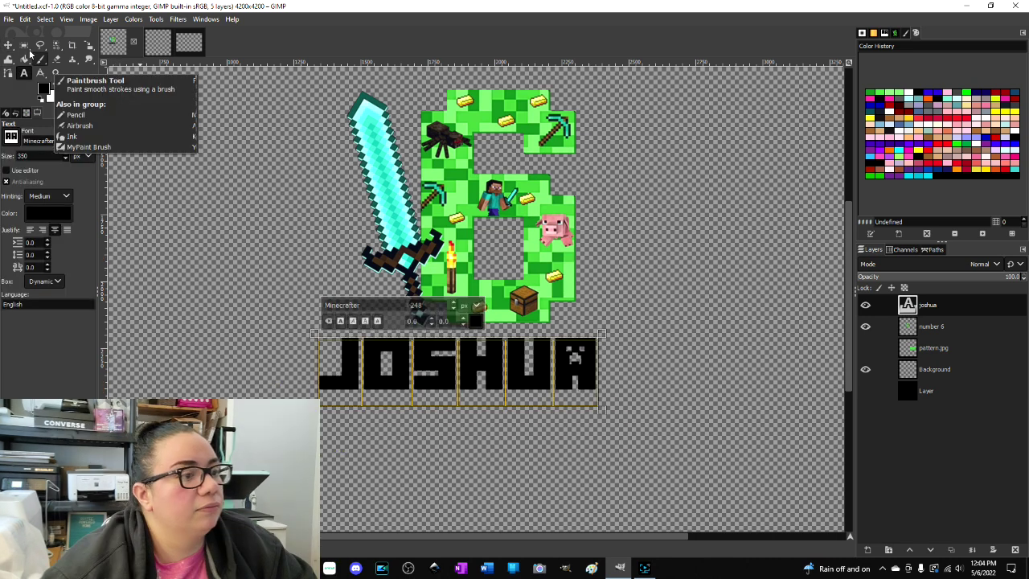
{"action": "key", "text": "m"}
{"action": "left_click_drag", "start_coordinate": [543, 370], "coordinate": [550, 372]}
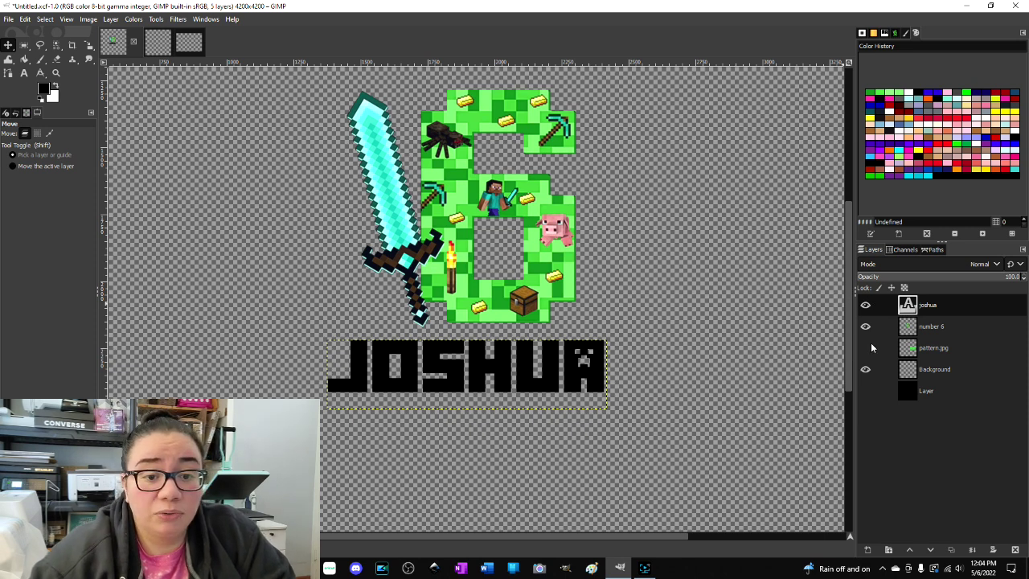
Show the pattern.jpg layer, position it behind the whole name text, and hide the number 6 layer.
{"action": "left_click", "coordinate": [929, 351]}
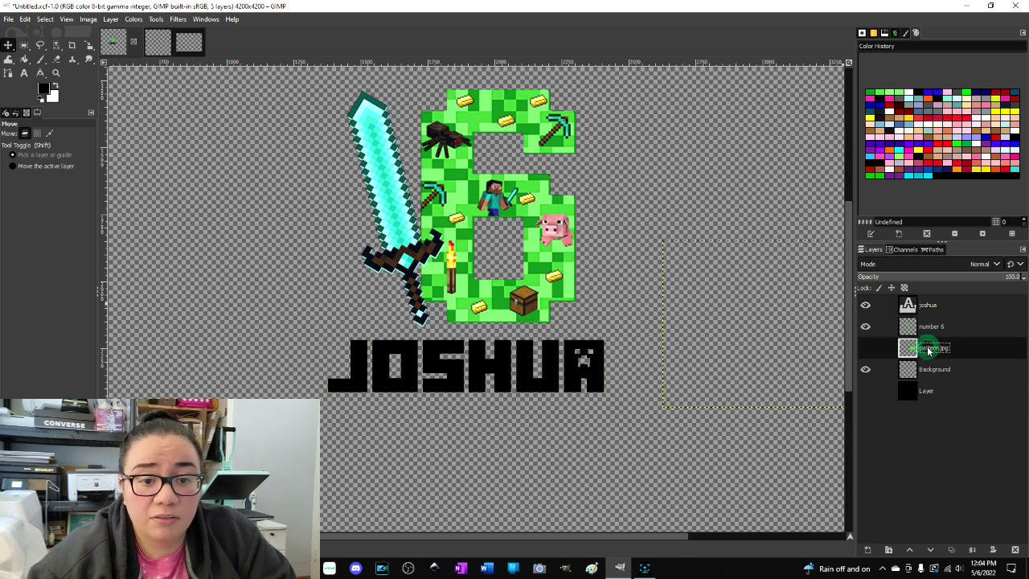
{"action": "left_click", "coordinate": [866, 348]}
{"action": "left_click_drag", "start_coordinate": [812, 326], "coordinate": [507, 407]}
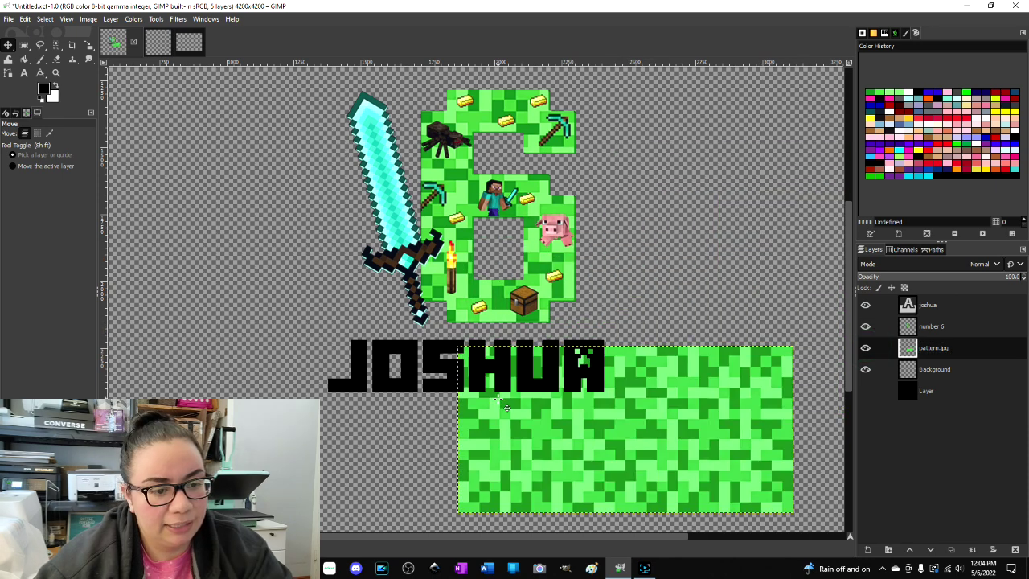
{"action": "left_click_drag", "start_coordinate": [713, 437], "coordinate": [744, 419]}
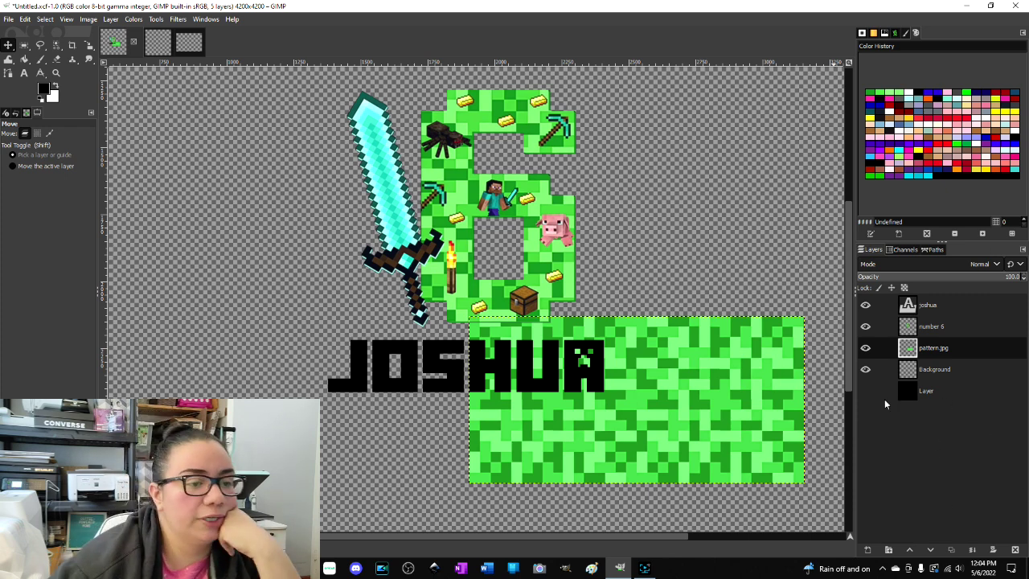
{"action": "left_click_drag", "start_coordinate": [775, 411], "coordinate": [619, 417]}
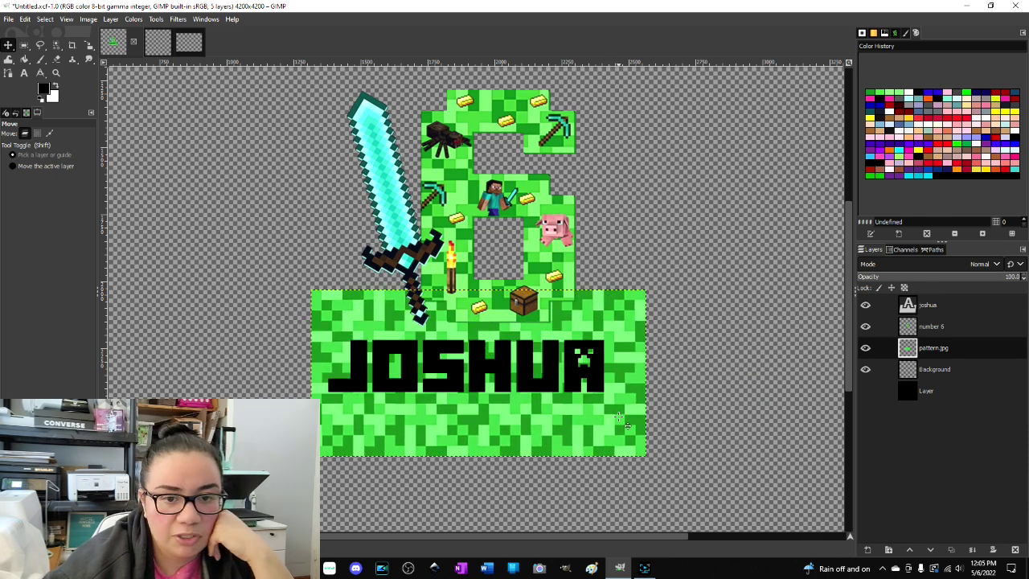
{"action": "left_click", "coordinate": [948, 328]}
{"action": "left_click", "coordinate": [867, 326]}
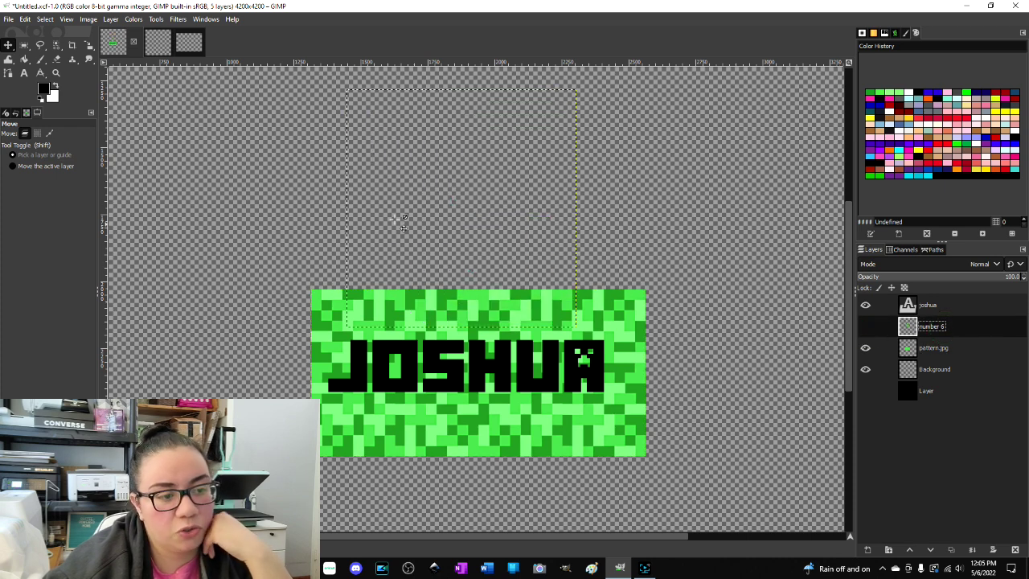
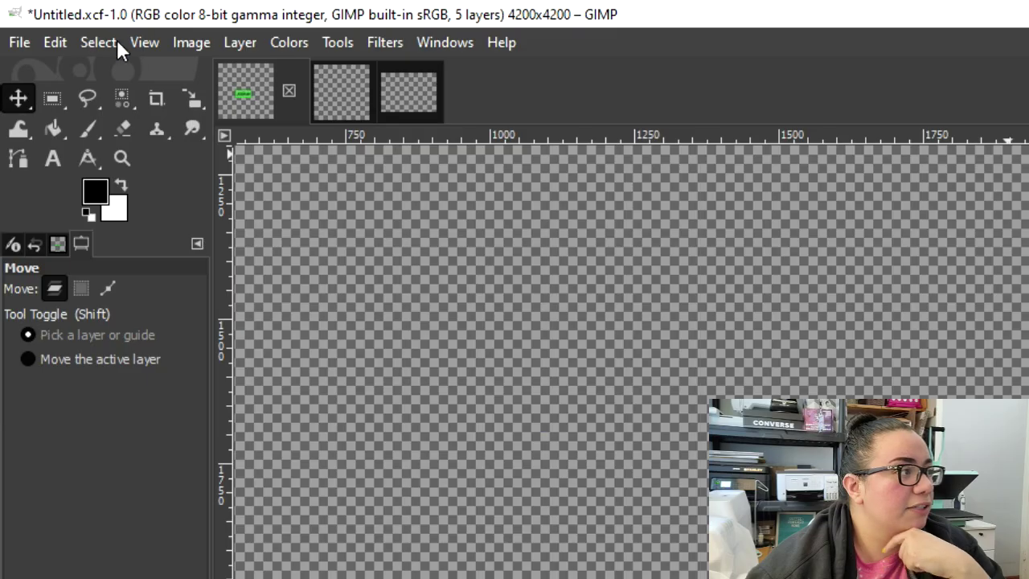
Select all the black letters of the name text with Select by Color.
{"action": "left_click", "coordinate": [100, 43]}
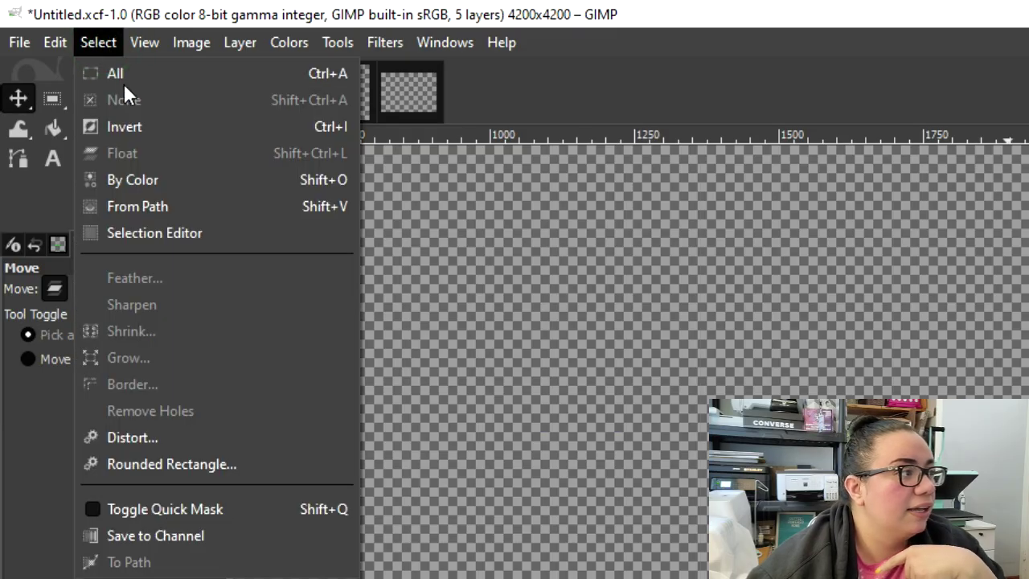
{"action": "left_click", "coordinate": [150, 181]}
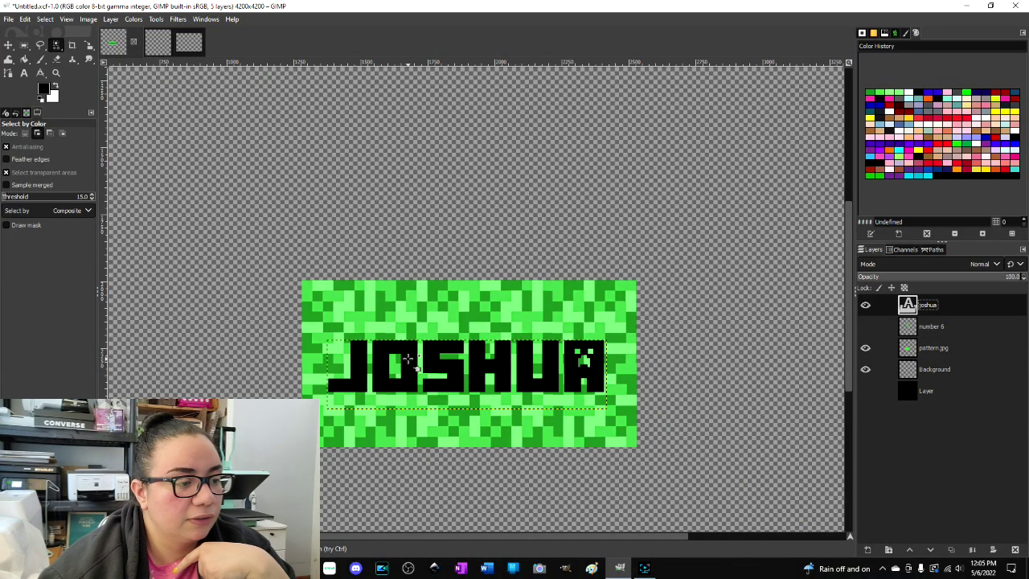
{"action": "left_click", "coordinate": [407, 359]}
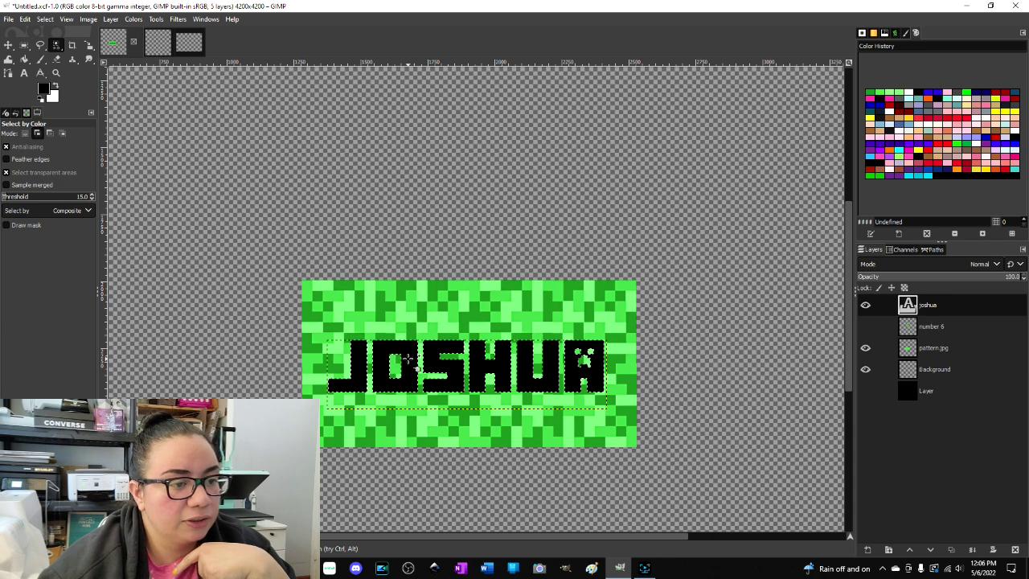
{"action": "scroll", "coordinate": [637, 351], "scroll_direction": "up", "scroll_amount": 3}
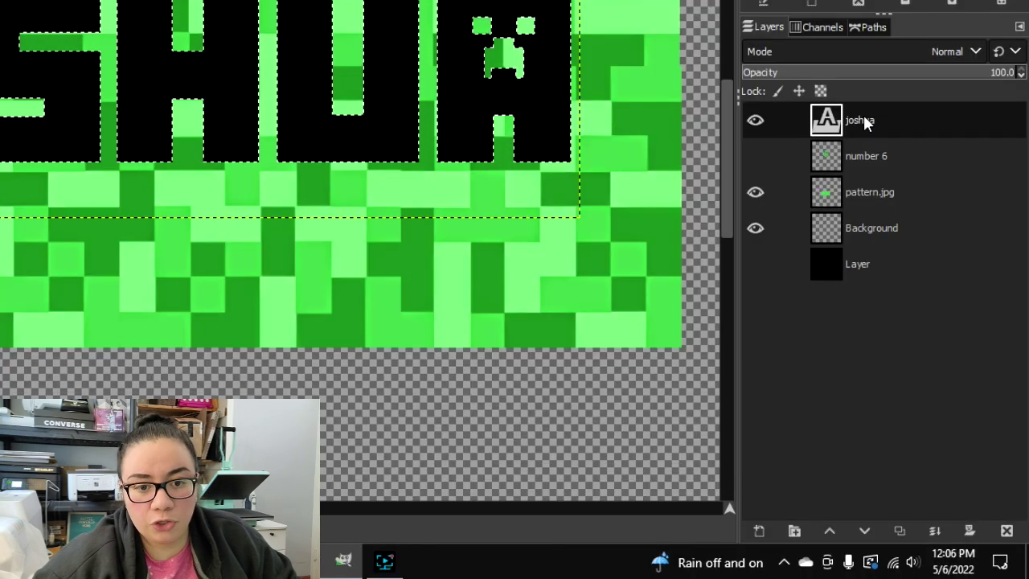
Copy the letter-shaped selection from the pattern.jpg layer, paste it, and turn the floating selection into a new layer.
{"action": "left_click", "coordinate": [872, 190]}
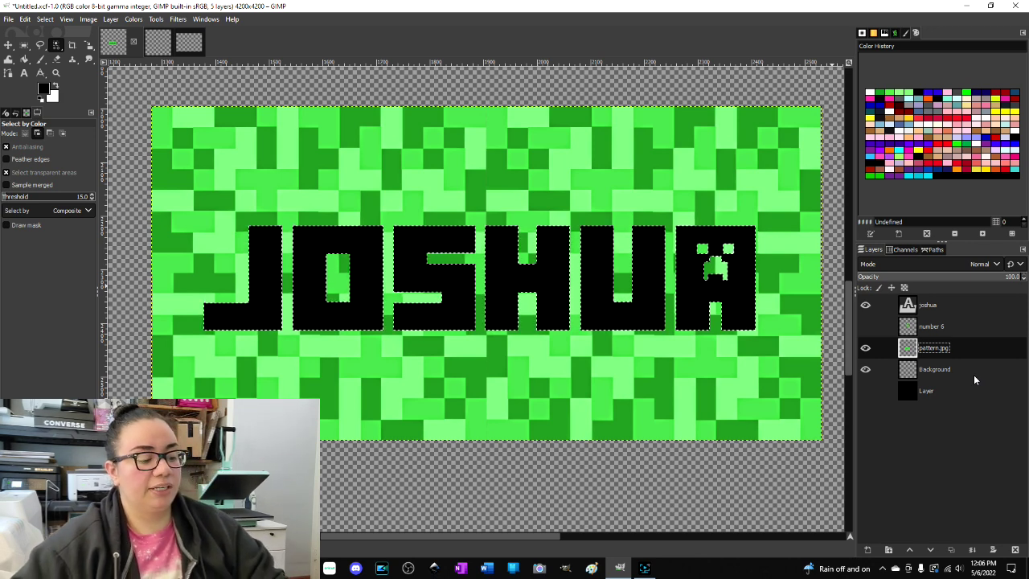
{"action": "key", "text": "ctrl+v"}
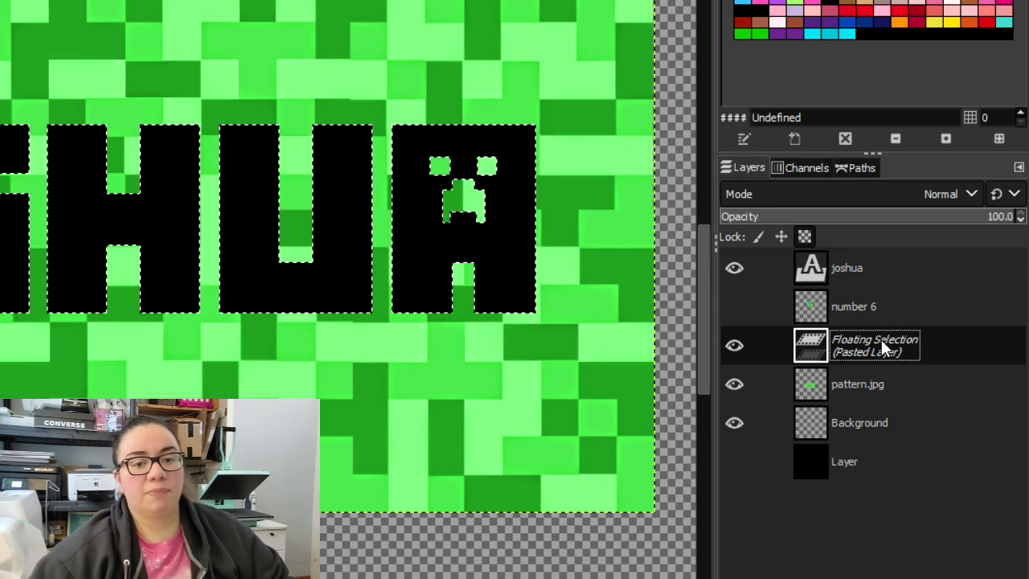
{"action": "right_click", "coordinate": [845, 354]}
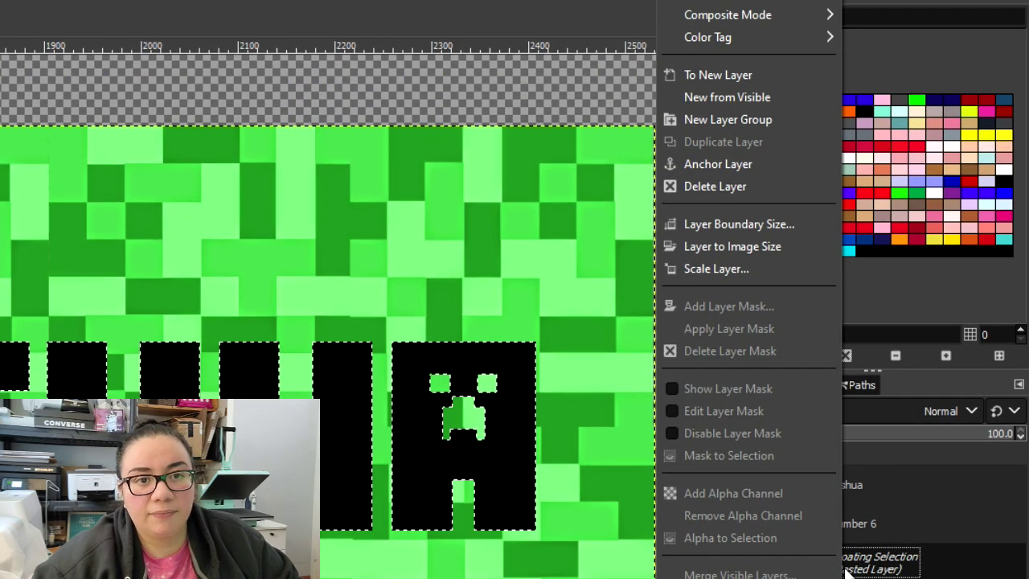
{"action": "left_click", "coordinate": [730, 74]}
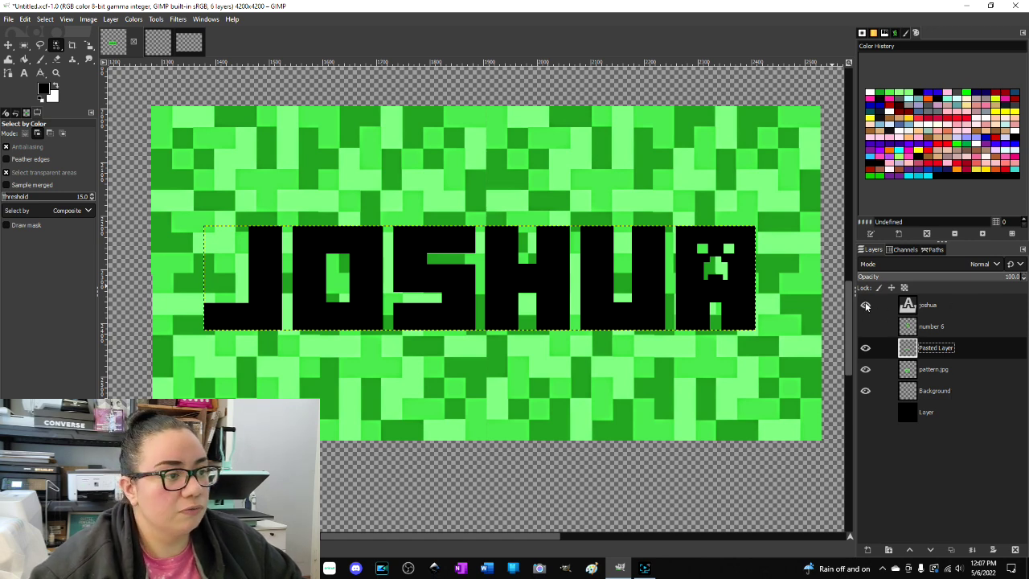
Hide the black name text layer and the pattern.jpg layer.
{"action": "left_click", "coordinate": [865, 305]}
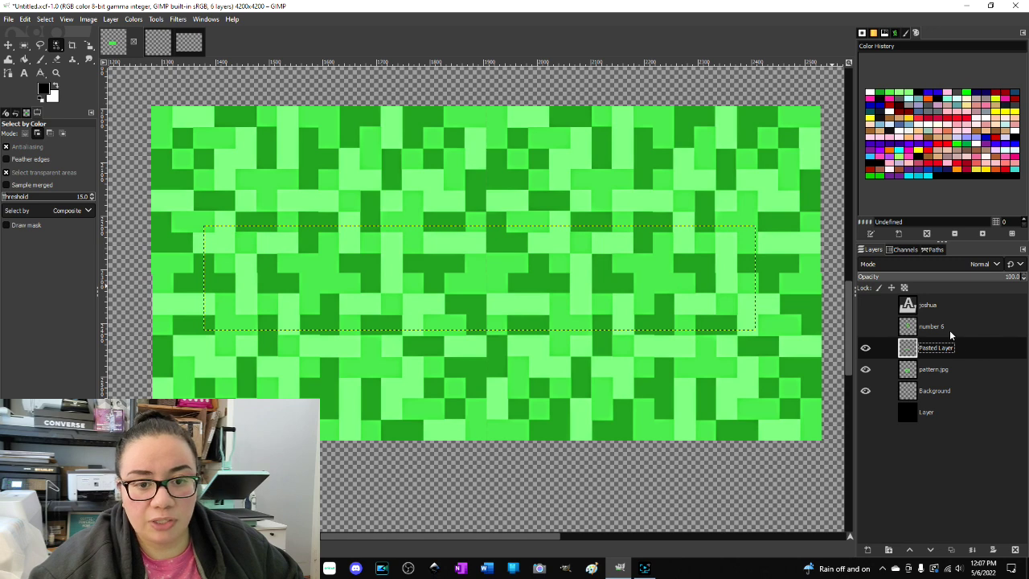
{"action": "left_click", "coordinate": [935, 371]}
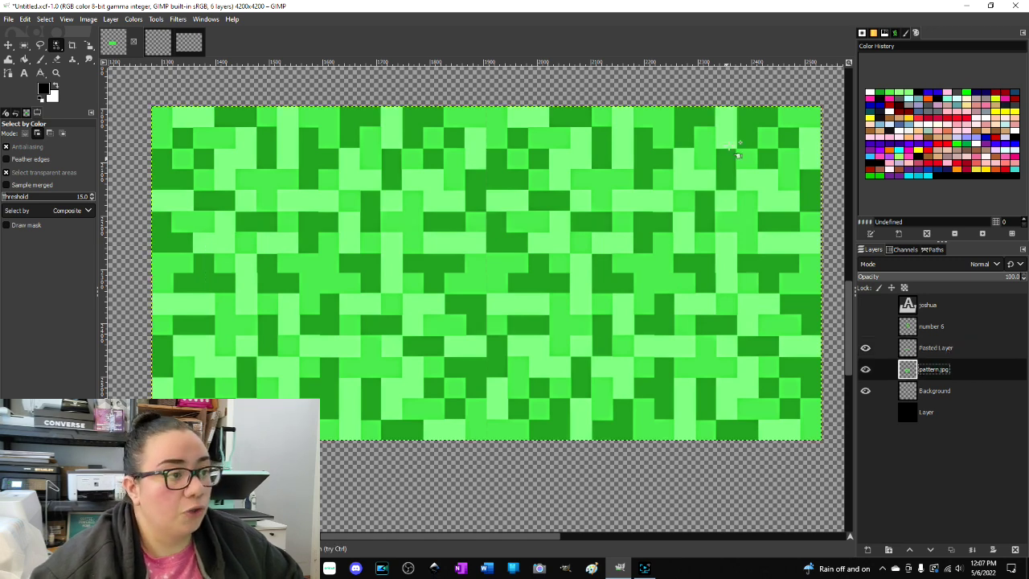
{"action": "left_click", "coordinate": [866, 370]}
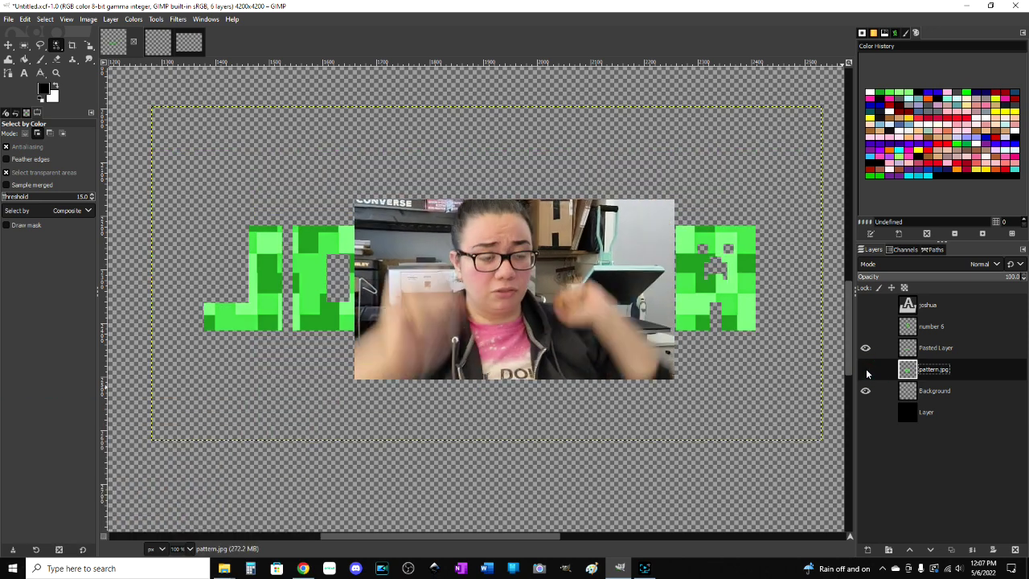
{"action": "scroll", "coordinate": [784, 328], "scroll_direction": "down", "scroll_amount": 1}
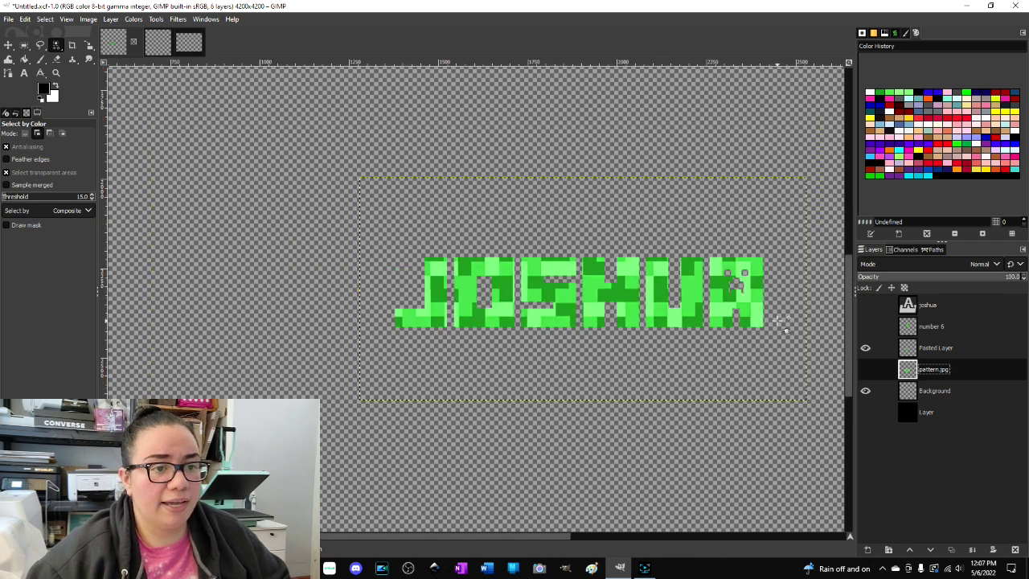
Show the number 6 layer and the black backdrop layer to view the complete Minecraft design with the patterned name.
{"action": "left_click", "coordinate": [866, 326]}
{"action": "left_click_drag", "start_coordinate": [804, 143], "coordinate": [741, 205]}
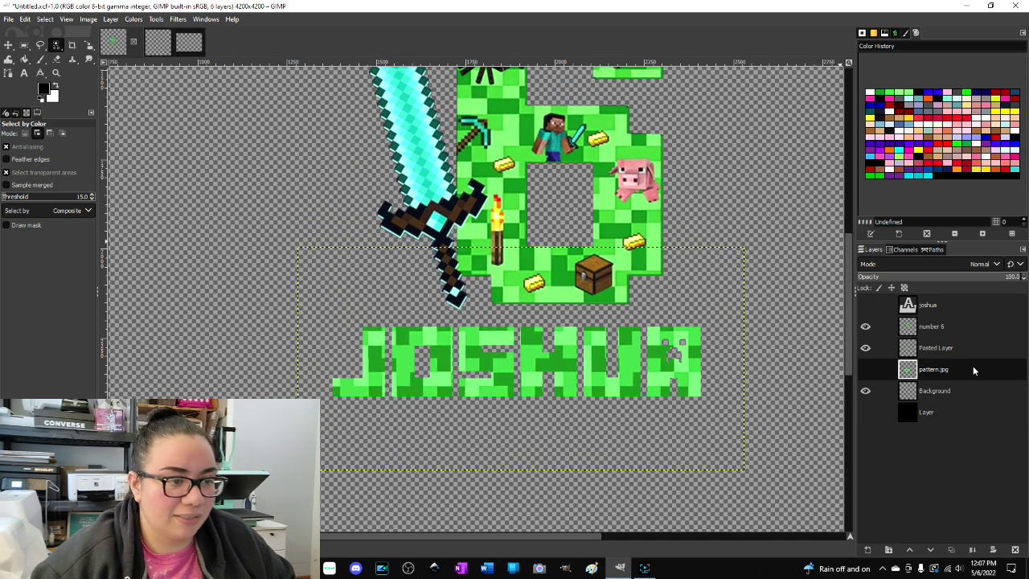
{"action": "left_click", "coordinate": [866, 412]}
{"action": "left_click_drag", "start_coordinate": [795, 156], "coordinate": [764, 249]}
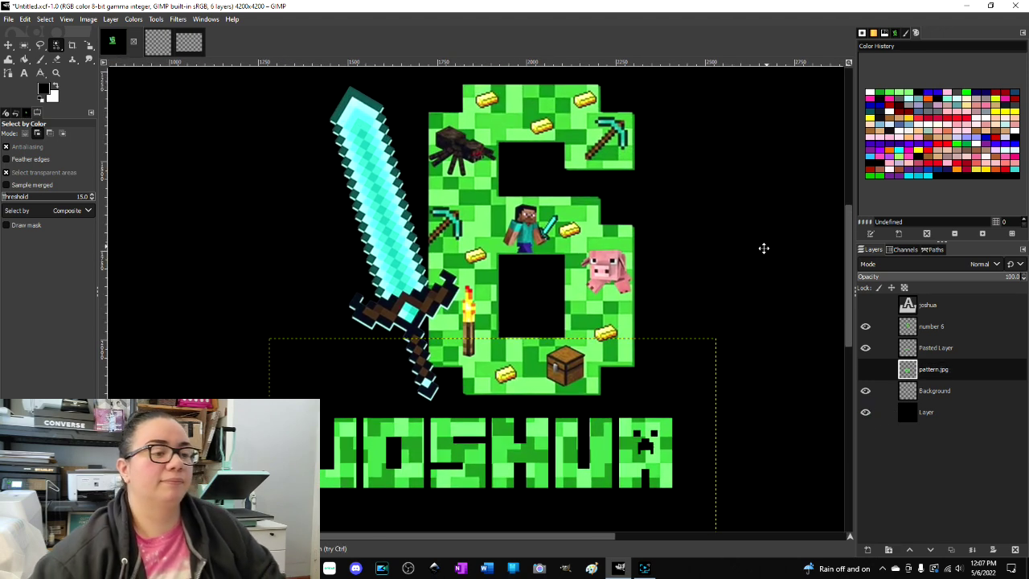
{"action": "scroll", "coordinate": [760, 241], "scroll_direction": "down", "scroll_amount": 1, "text": "ctrl"}
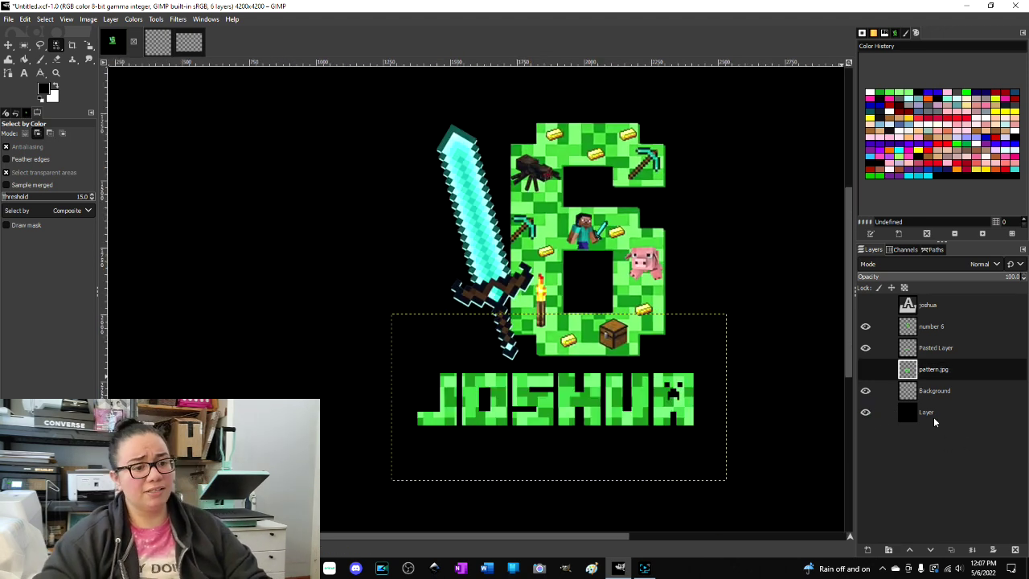
{"action": "left_click", "coordinate": [933, 414]}
{"action": "scroll", "coordinate": [776, 287], "scroll_direction": "up", "scroll_amount": 1, "text": "ctrl"}
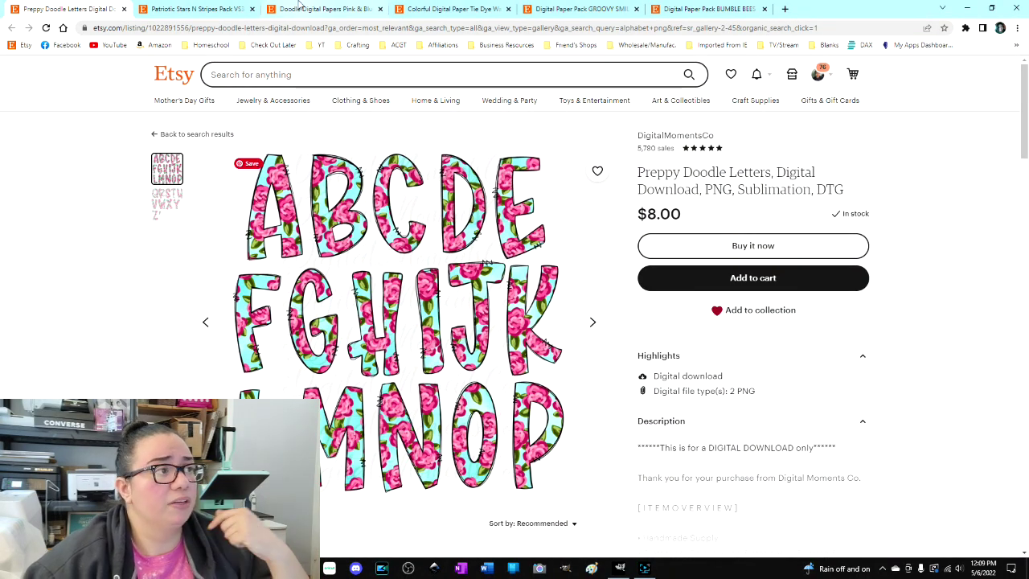
Switch through the Etsy listings for the Patriotic Stars n Stripes letters, boho doodle papers and BUMBLE BEES digital paper pack.
{"action": "left_click", "coordinate": [193, 8]}
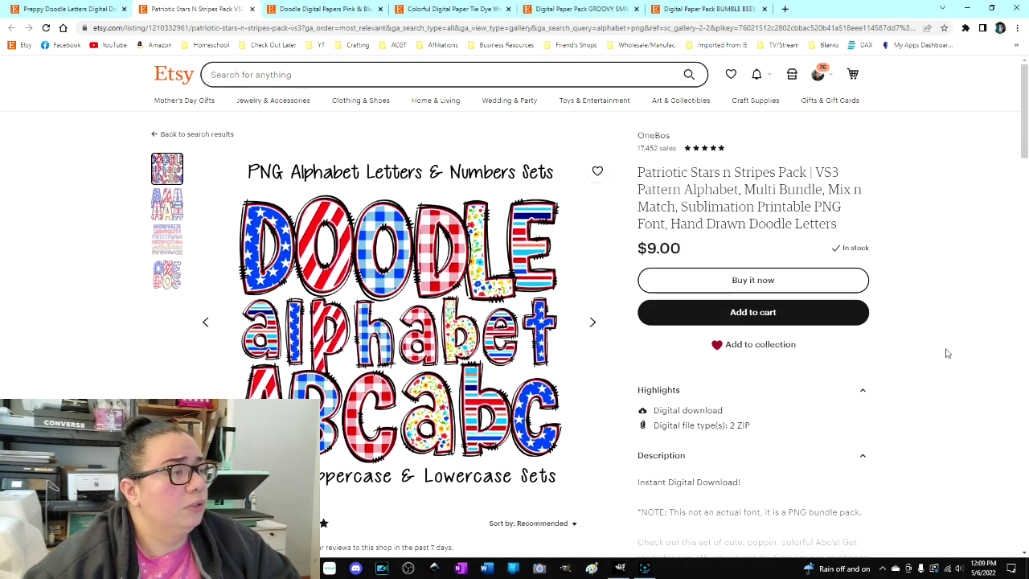
{"action": "left_click", "coordinate": [313, 8]}
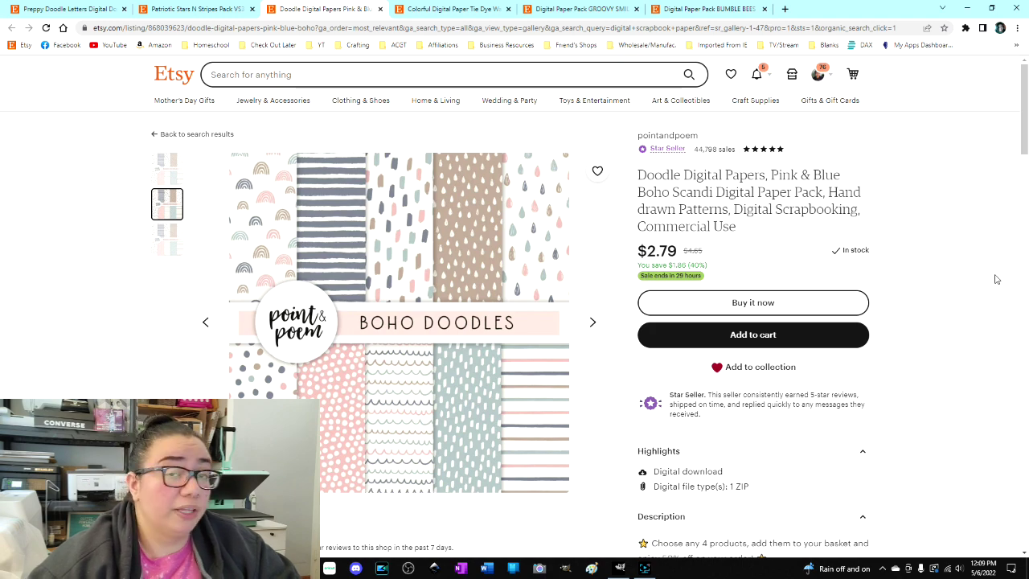
{"action": "left_click", "coordinate": [702, 8]}
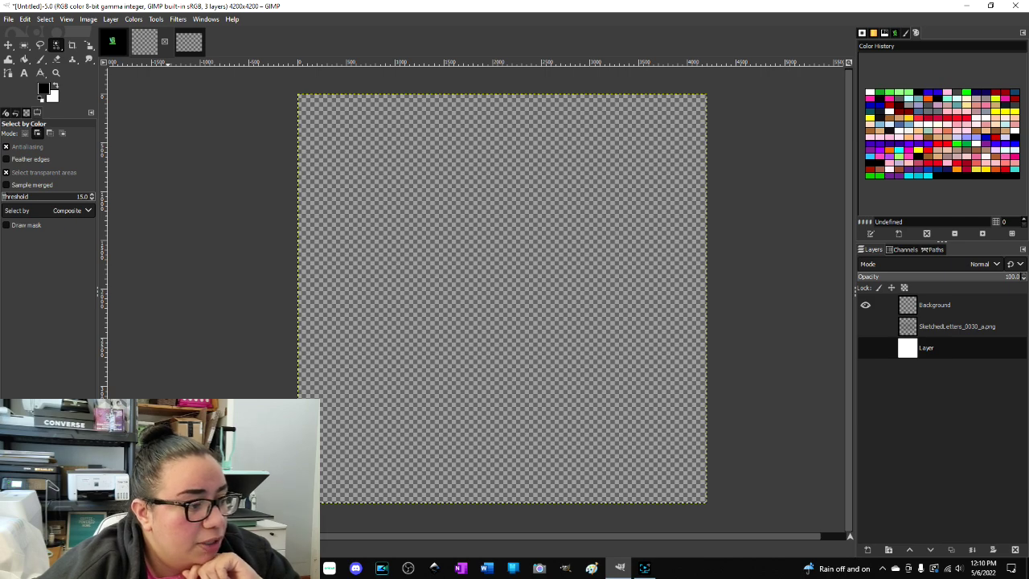
Import SketchedLetters_0029_A.png from the BlankSketchedLetters folder as a new layer, converting it to the built-in sRGB profile.
{"action": "key", "text": "alt+Tab"}
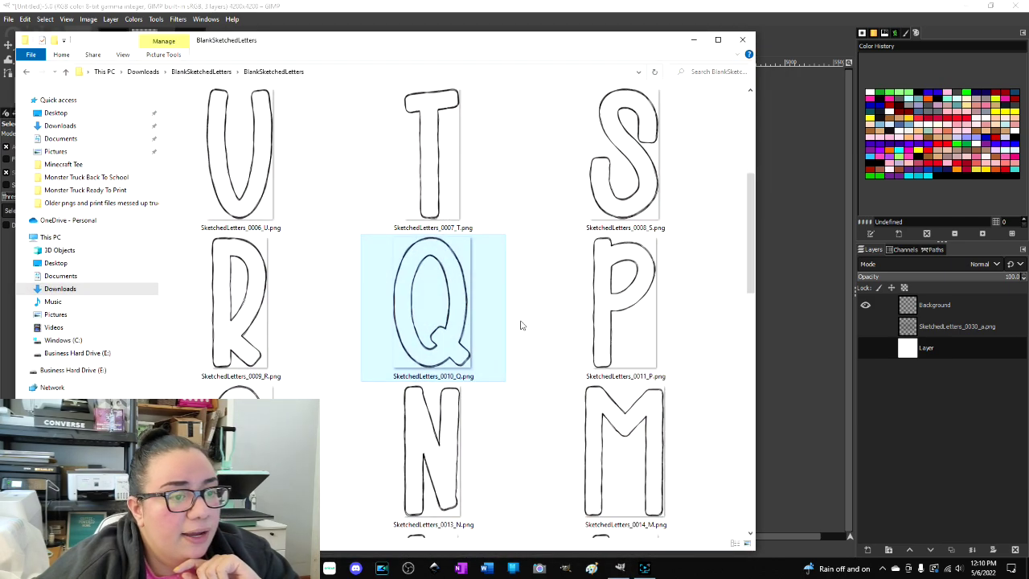
{"action": "left_click", "coordinate": [618, 438]}
{"action": "scroll", "coordinate": [618, 438], "scroll_direction": "up", "scroll_amount": 3}
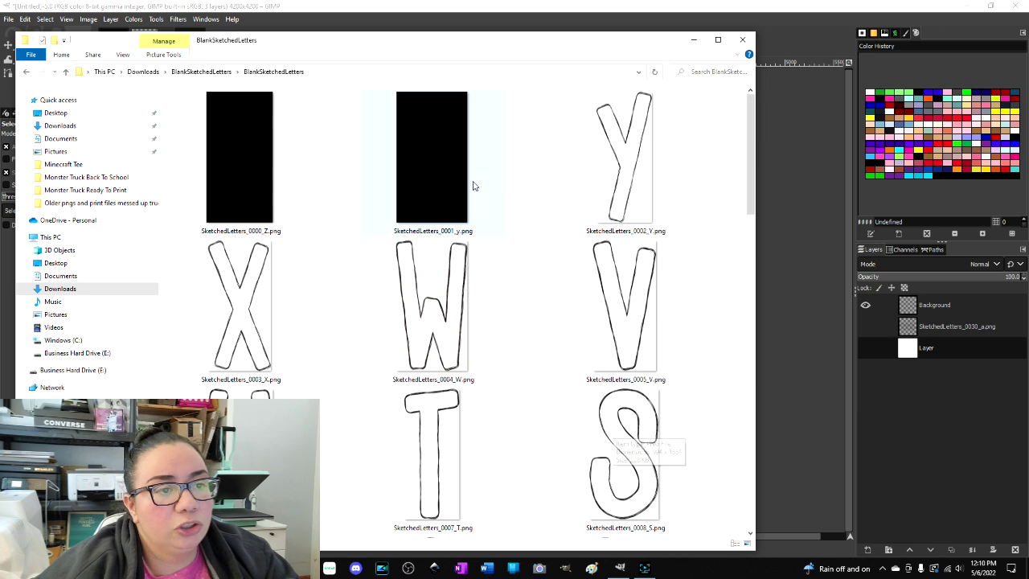
{"action": "scroll", "coordinate": [587, 322], "scroll_direction": "down", "scroll_amount": 10}
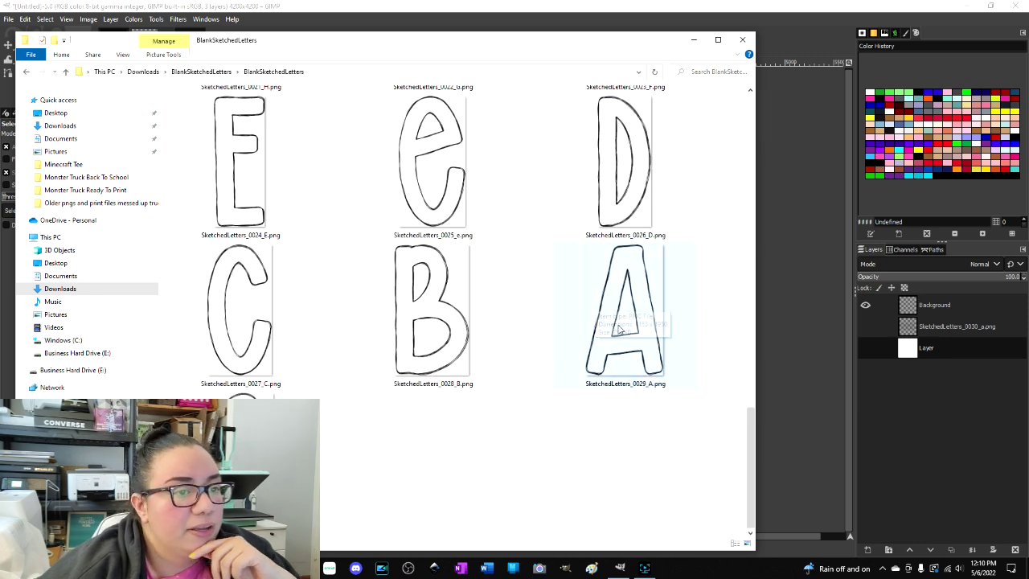
{"action": "left_click_drag", "start_coordinate": [662, 340], "coordinate": [945, 434]}
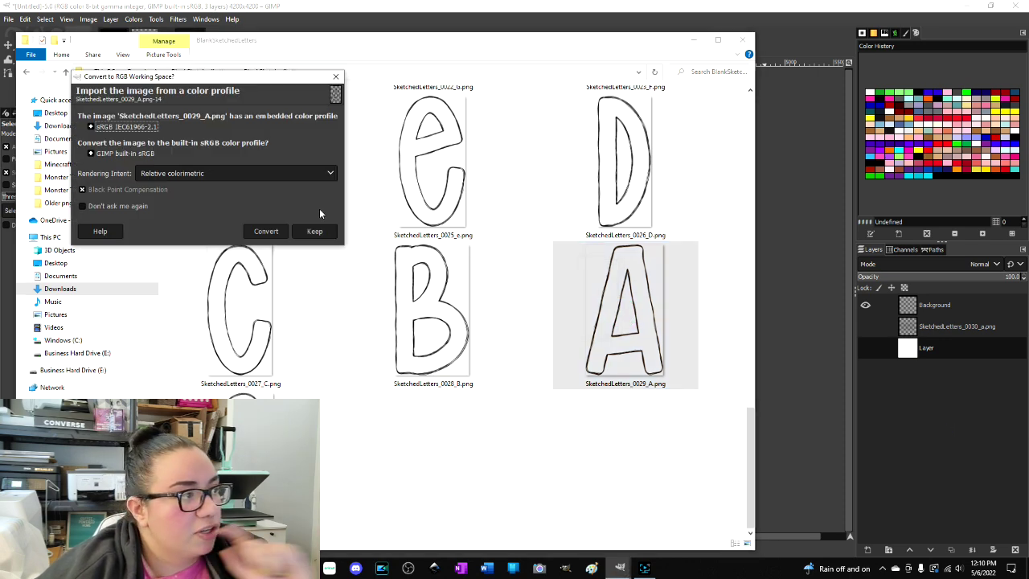
{"action": "left_click", "coordinate": [266, 231]}
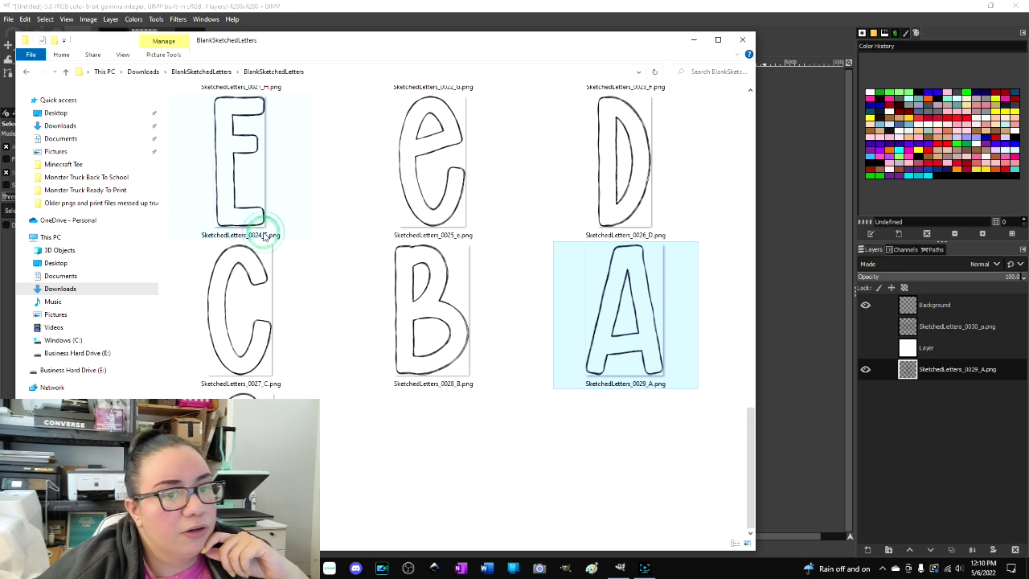
Move the sketched letter A toward the right side of the canvas, and delete its layer.
{"action": "left_click", "coordinate": [811, 395]}
{"action": "left_click", "coordinate": [521, 330]}
{"action": "key", "text": "ctrl+shift+a"}
{"action": "key", "text": "m"}
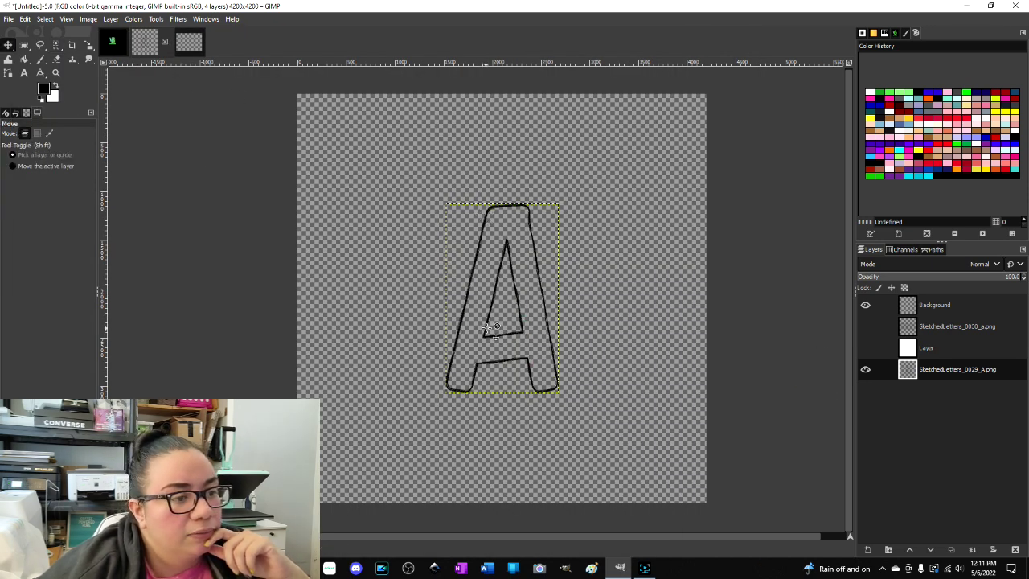
{"action": "left_click_drag", "start_coordinate": [497, 346], "coordinate": [584, 358]}
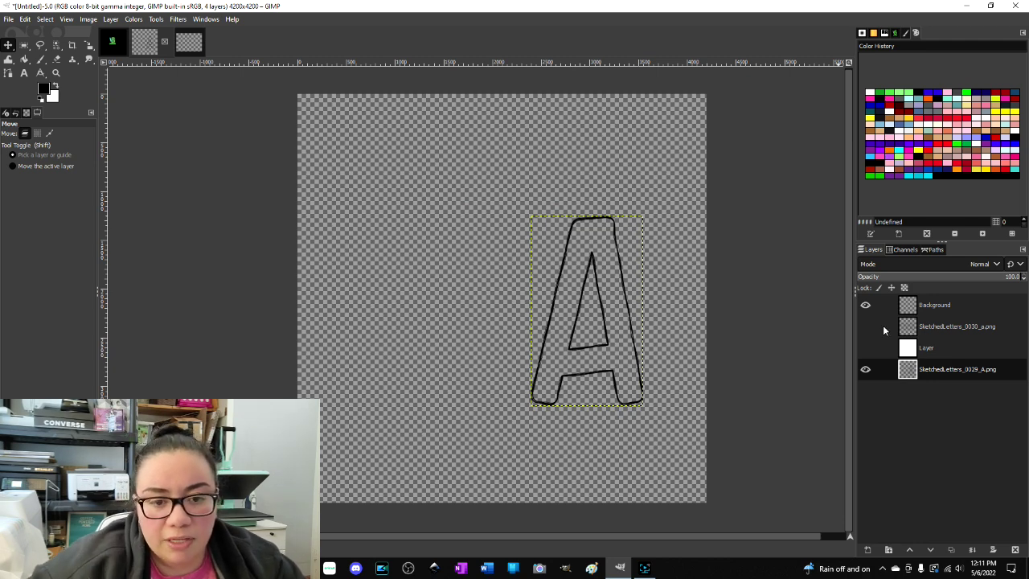
{"action": "left_click", "coordinate": [944, 370]}
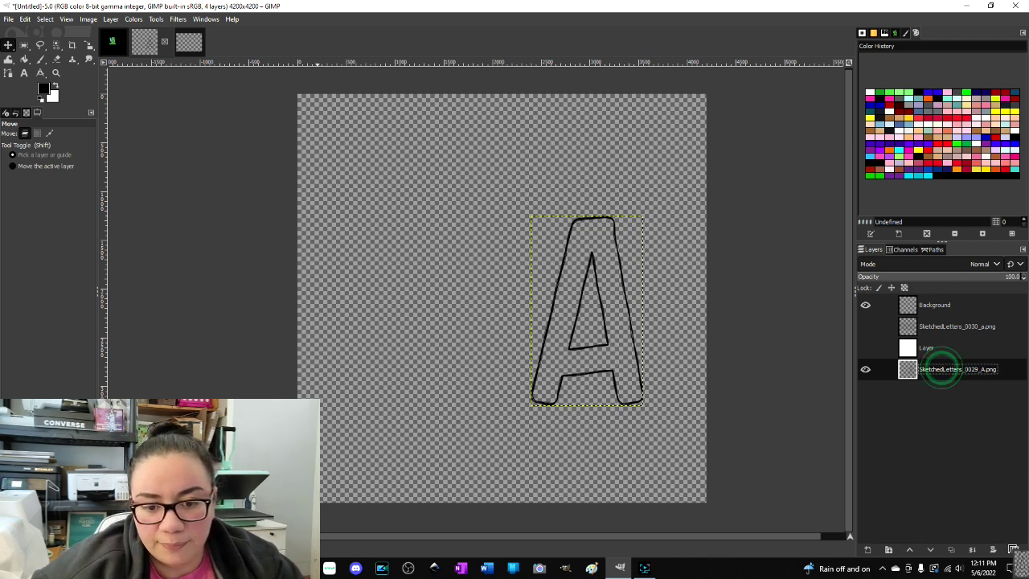
{"action": "left_click", "coordinate": [1015, 550]}
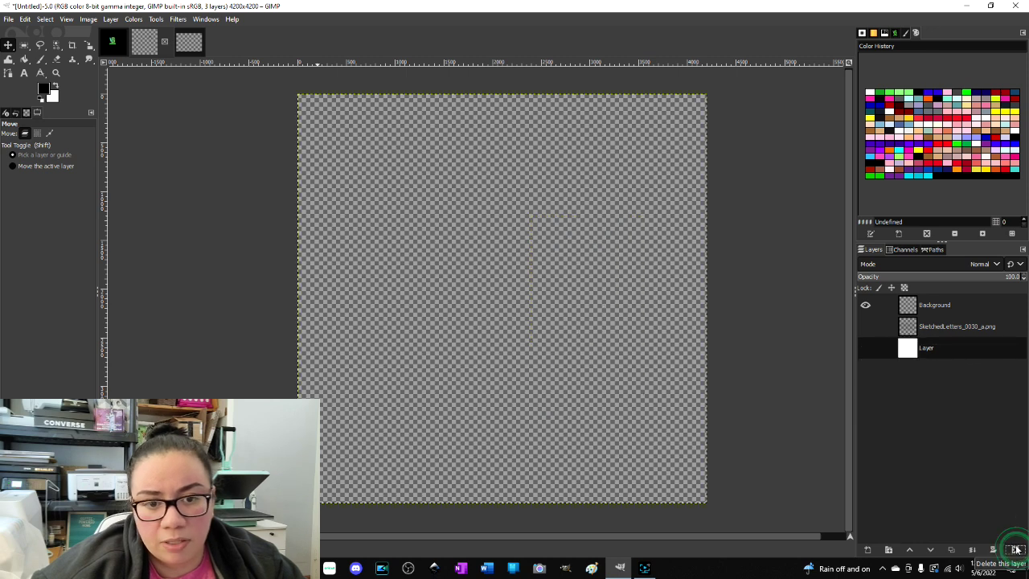
Show the SketchedLetters_0030_a.png layer containing the sketched name outline.
{"action": "left_click", "coordinate": [941, 306]}
{"action": "left_click", "coordinate": [865, 327]}
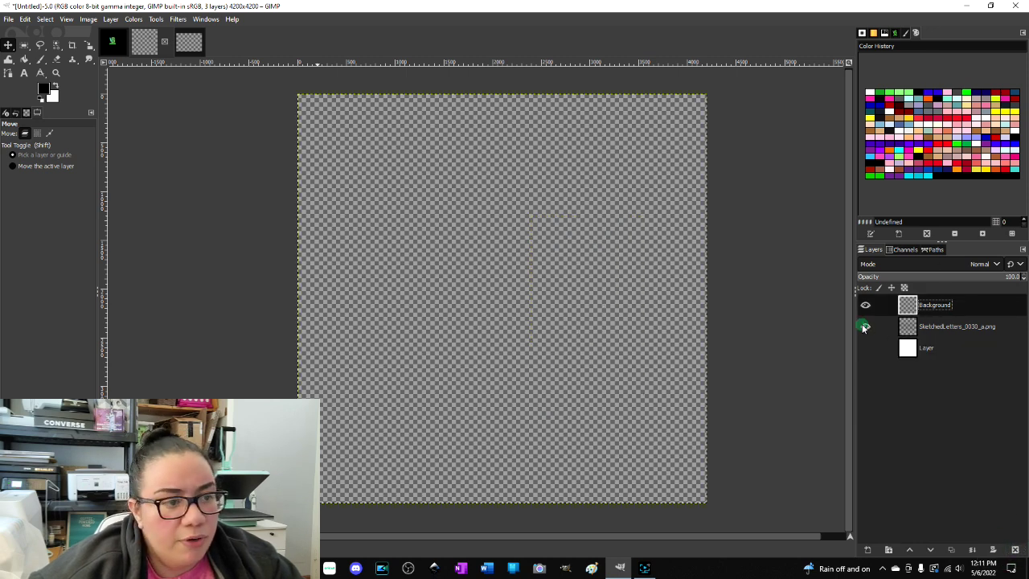
{"action": "mouse_move", "coordinate": [439, 232]}
{"action": "left_mouse_down"}
{"action": "mouse_move", "coordinate": [479, 239]}
{"action": "mouse_move", "coordinate": [426, 232]}
{"action": "mouse_move", "coordinate": [463, 239]}
{"action": "mouse_move", "coordinate": [450, 238]}
{"action": "left_mouse_up"}
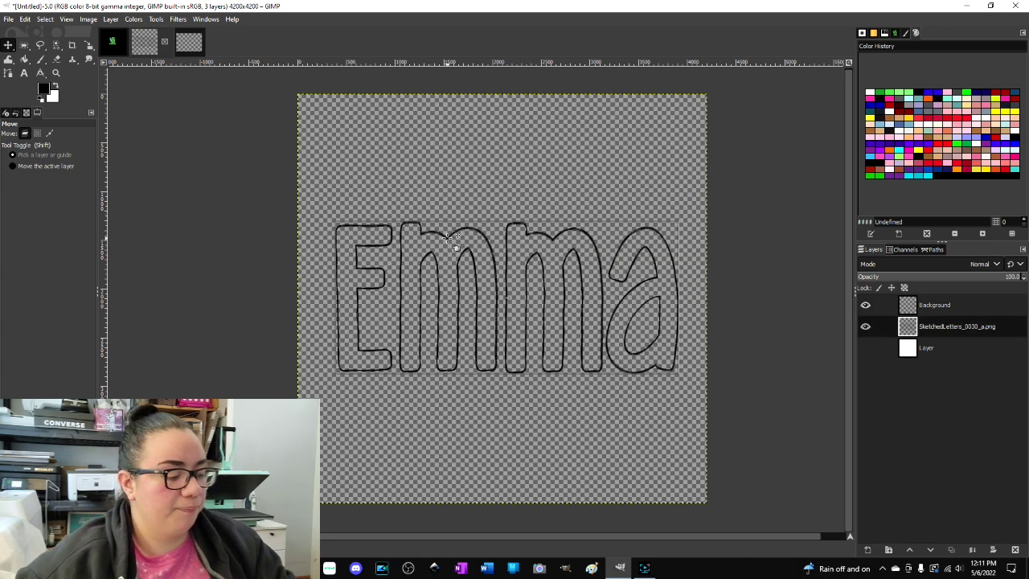
{"action": "scroll", "coordinate": [455, 238], "scroll_direction": "up", "scroll_amount": 2}
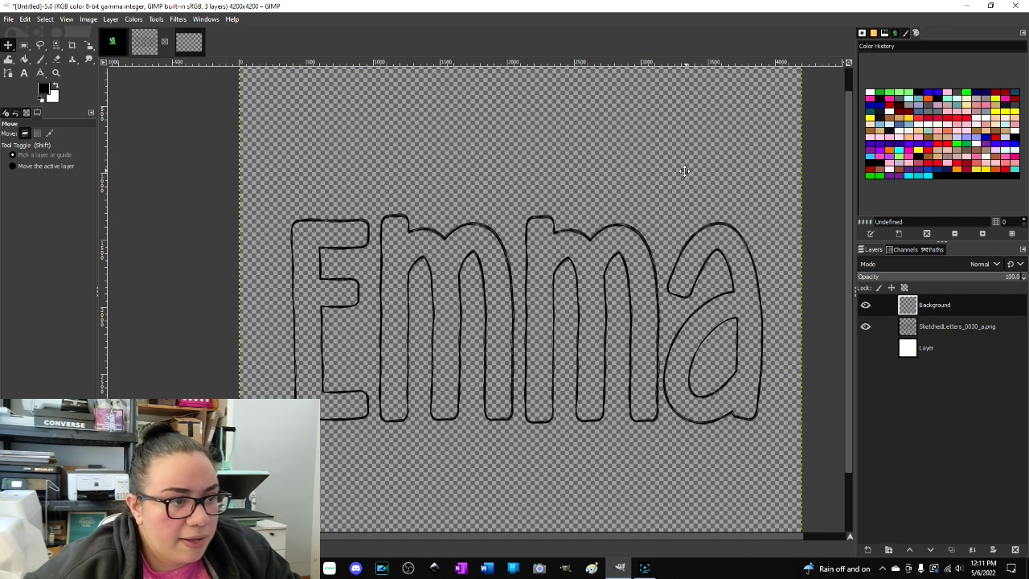
{"action": "scroll", "coordinate": [619, 265], "scroll_direction": "down", "scroll_amount": 2}
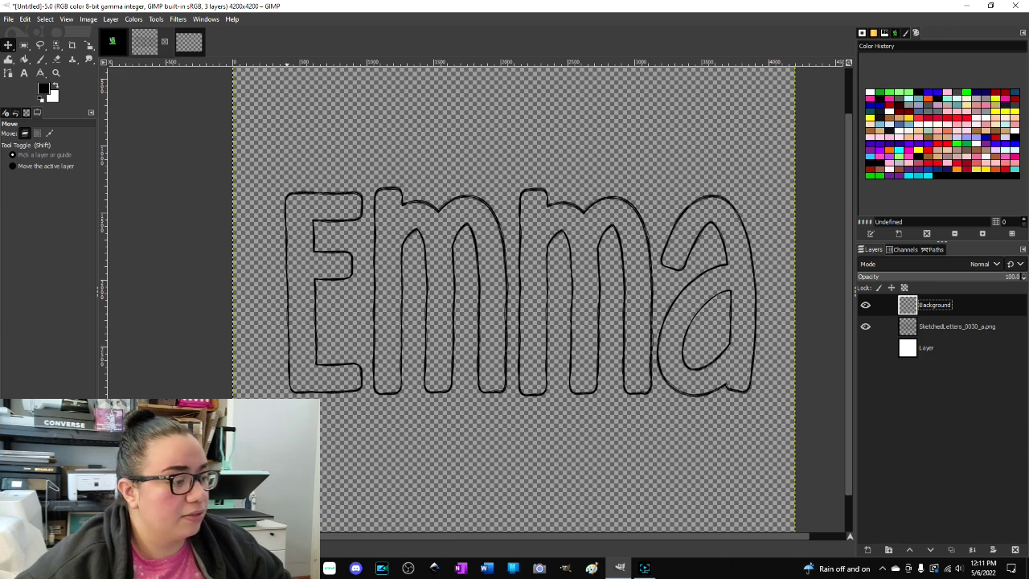
Import Paper 2, 8, 10, 11 and 12 from the bee folder as layers, converting them to built-in sRGB, and close the folder window.
{"action": "key", "text": "alt+Tab"}
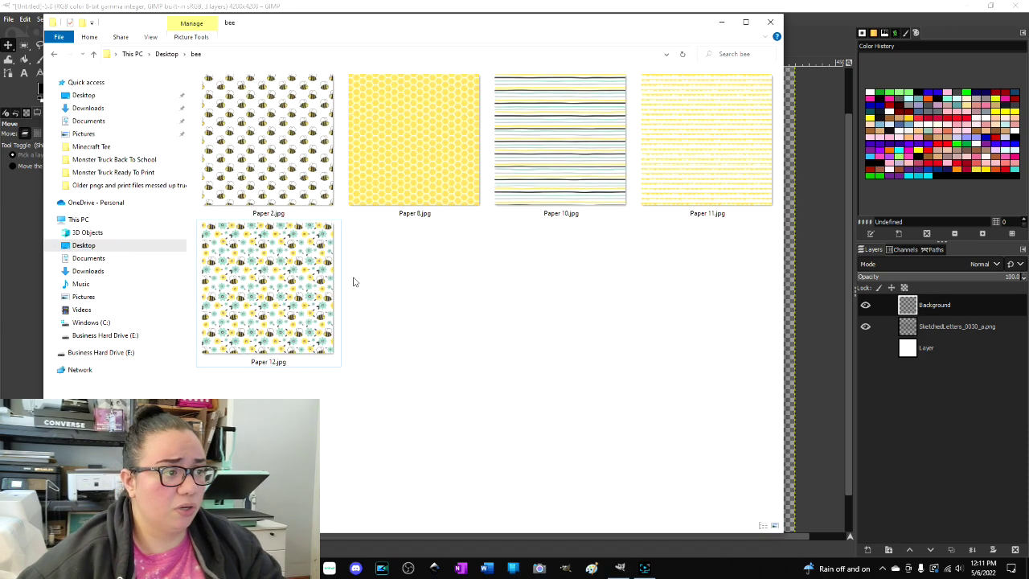
{"action": "left_click_drag", "start_coordinate": [240, 394], "coordinate": [801, 85]}
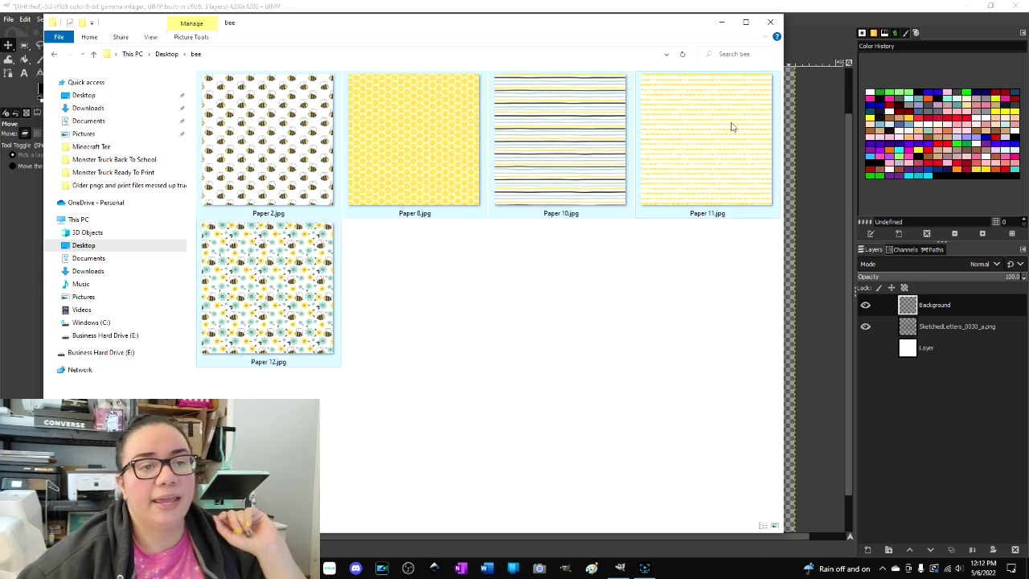
{"action": "left_click_drag", "start_coordinate": [557, 142], "coordinate": [943, 427]}
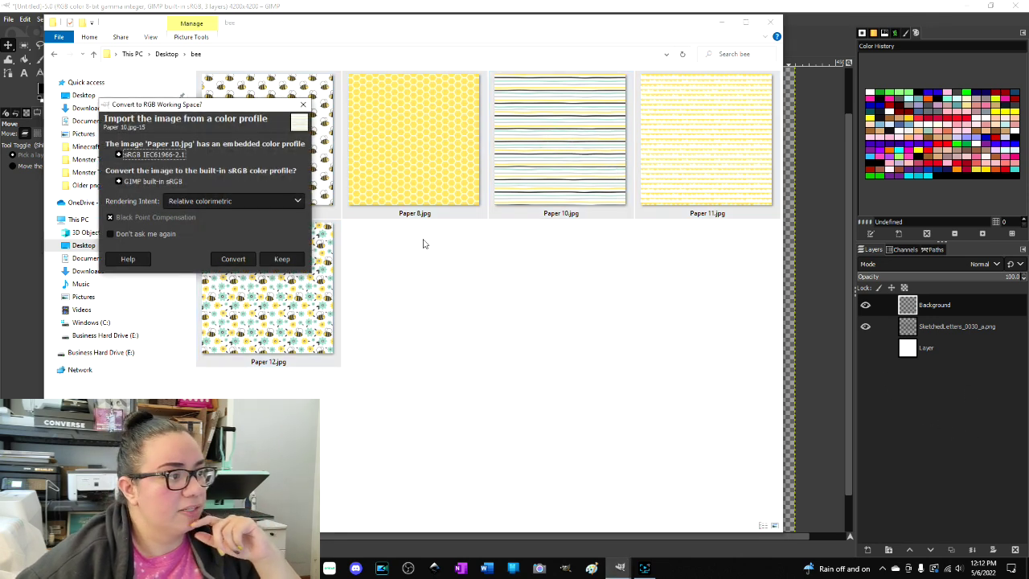
{"action": "left_click", "coordinate": [232, 259]}
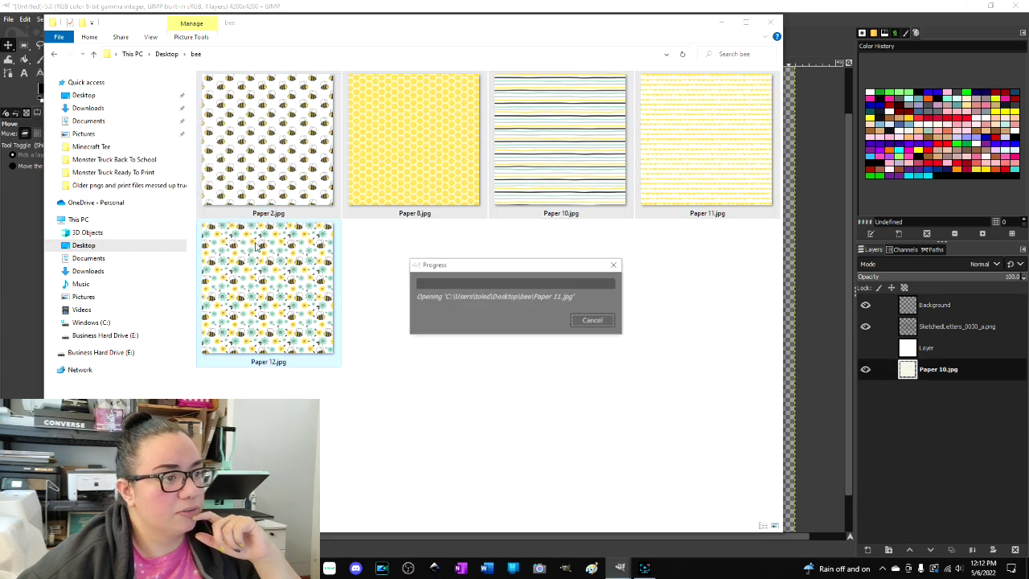
{"action": "left_click", "coordinate": [268, 291]}
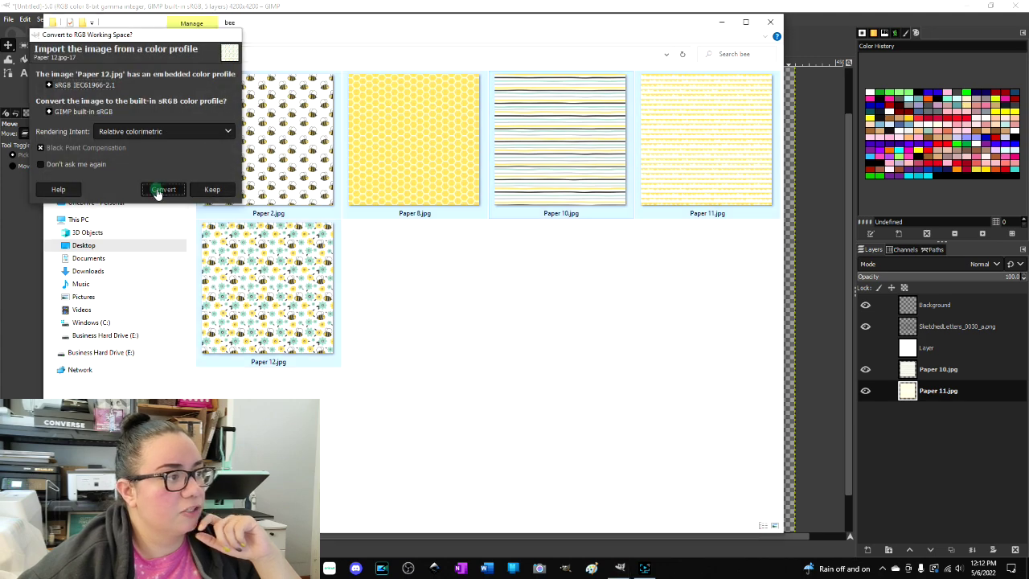
{"action": "left_click", "coordinate": [159, 190]}
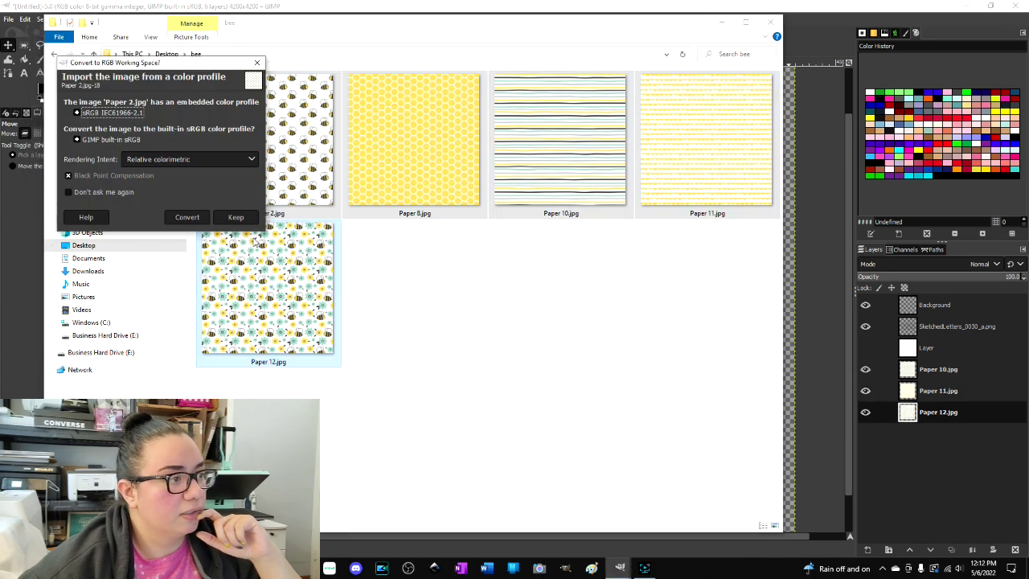
{"action": "left_click", "coordinate": [186, 218]}
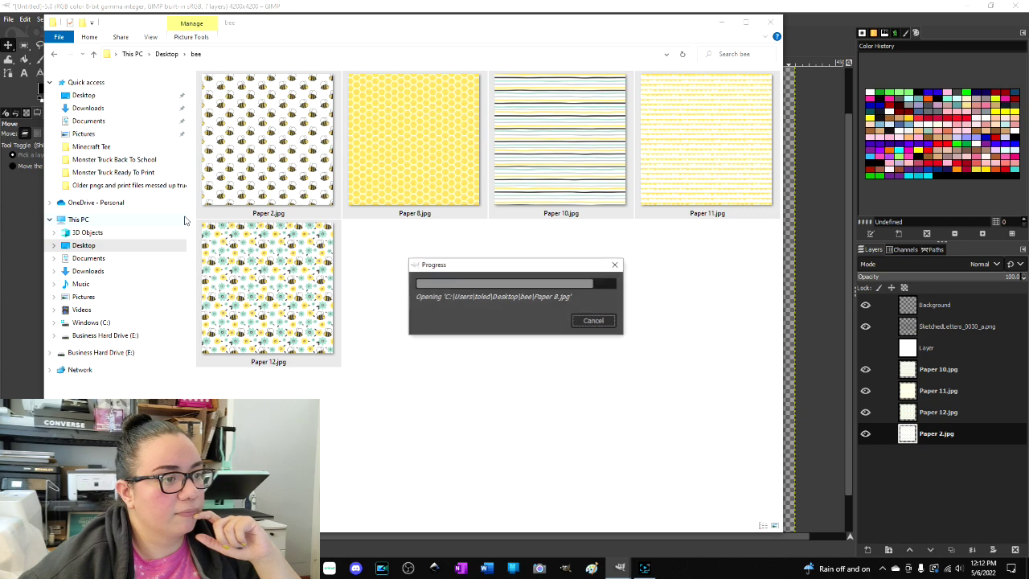
{"action": "left_click", "coordinate": [214, 245]}
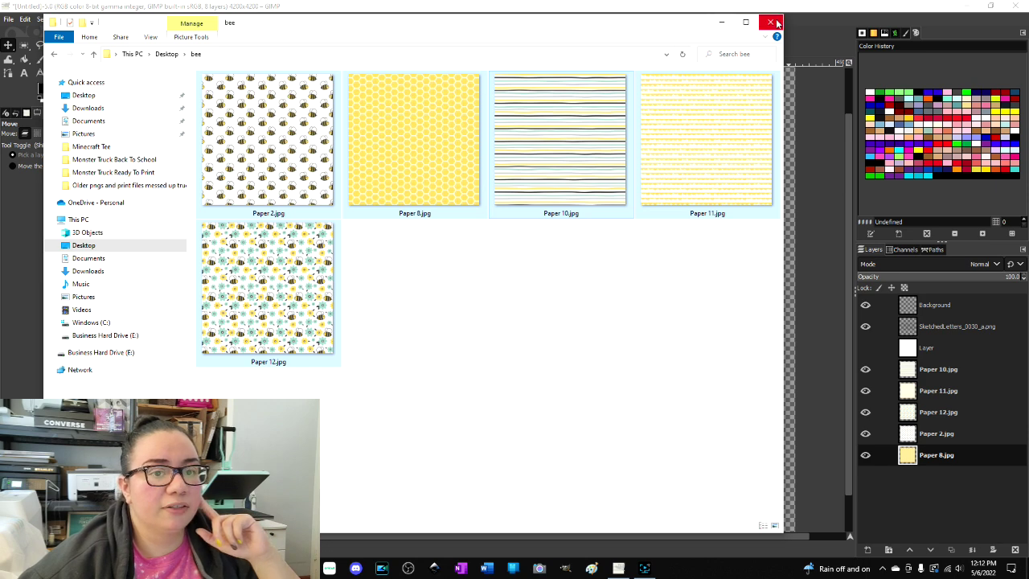
{"action": "left_click", "coordinate": [771, 21]}
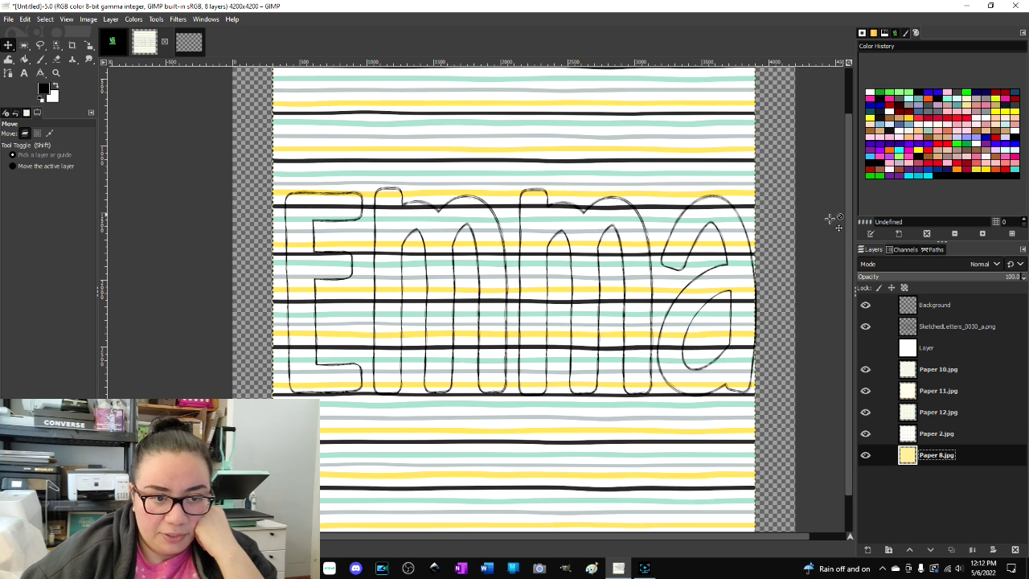
Hide the five bee paper layers, Paper 10.jpg, 11.jpg, 12.jpg, 2.jpg and 8.jpg, leaving the name outline in view.
{"action": "left_click", "coordinate": [953, 368]}
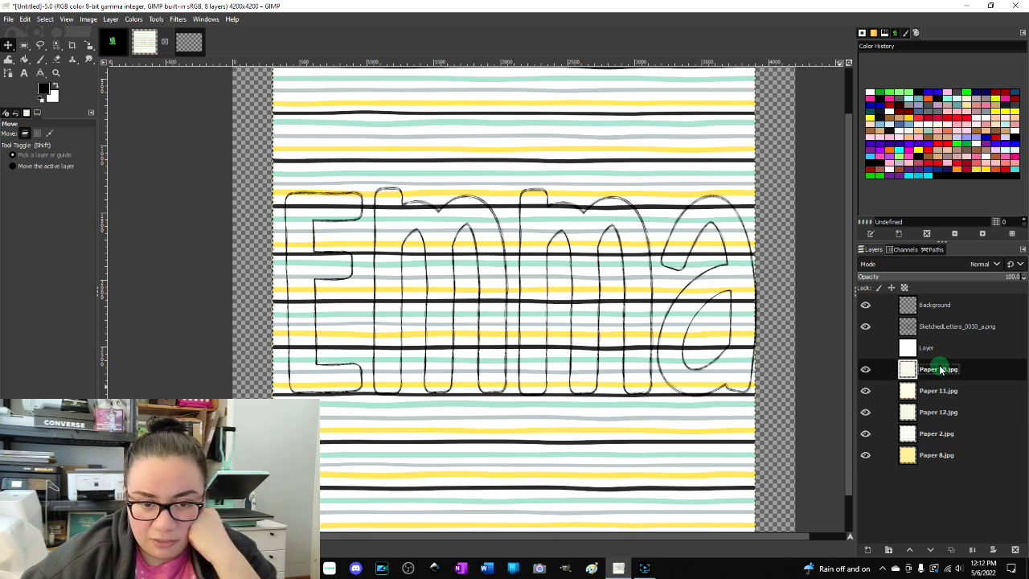
{"action": "left_click", "coordinate": [935, 391]}
{"action": "left_click", "coordinate": [939, 413]}
{"action": "left_click", "coordinate": [945, 439]}
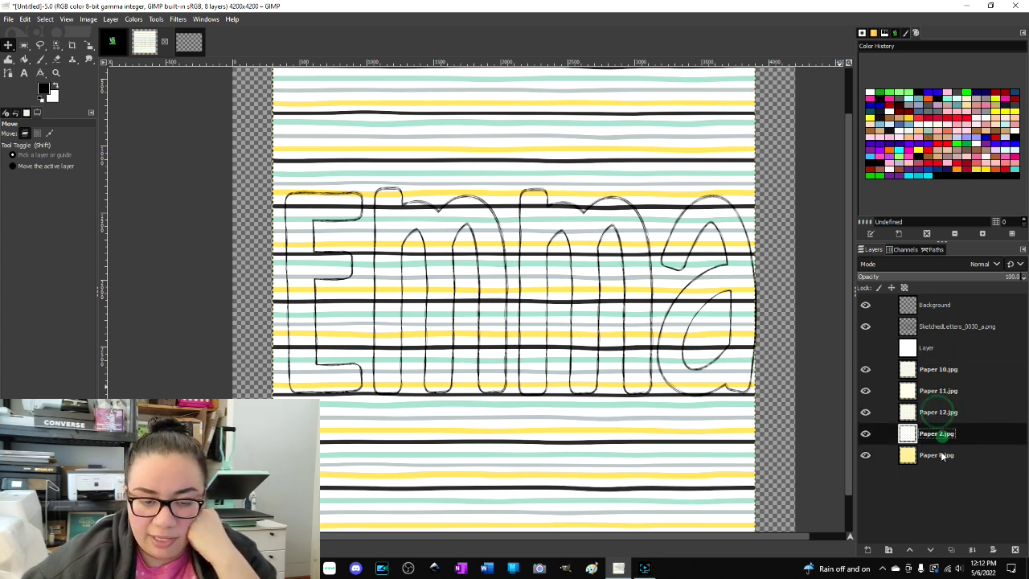
{"action": "left_click", "coordinate": [944, 456]}
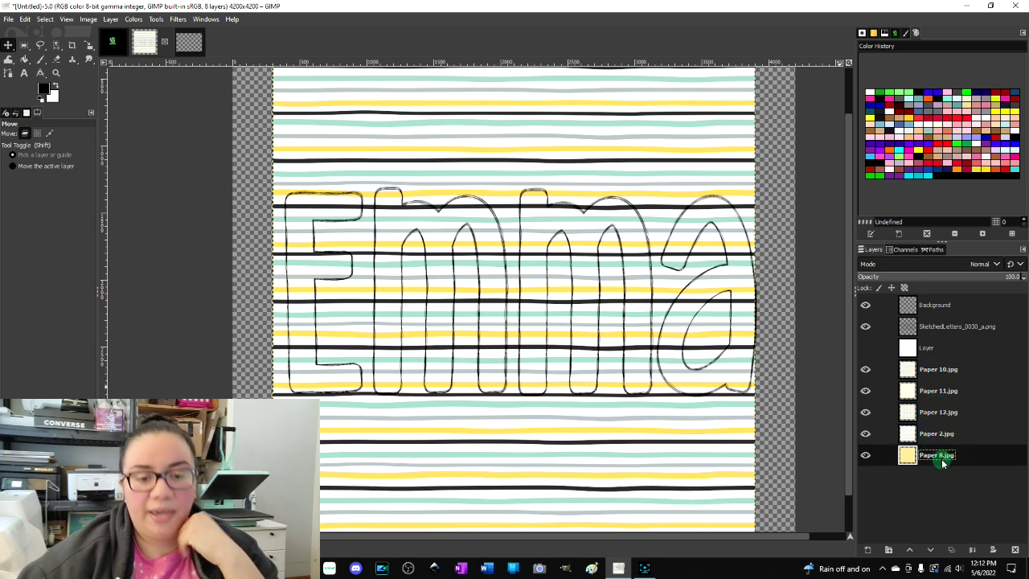
{"action": "left_click", "coordinate": [866, 369]}
{"action": "left_click", "coordinate": [866, 391]}
{"action": "left_click", "coordinate": [866, 411]}
{"action": "left_click", "coordinate": [866, 433]}
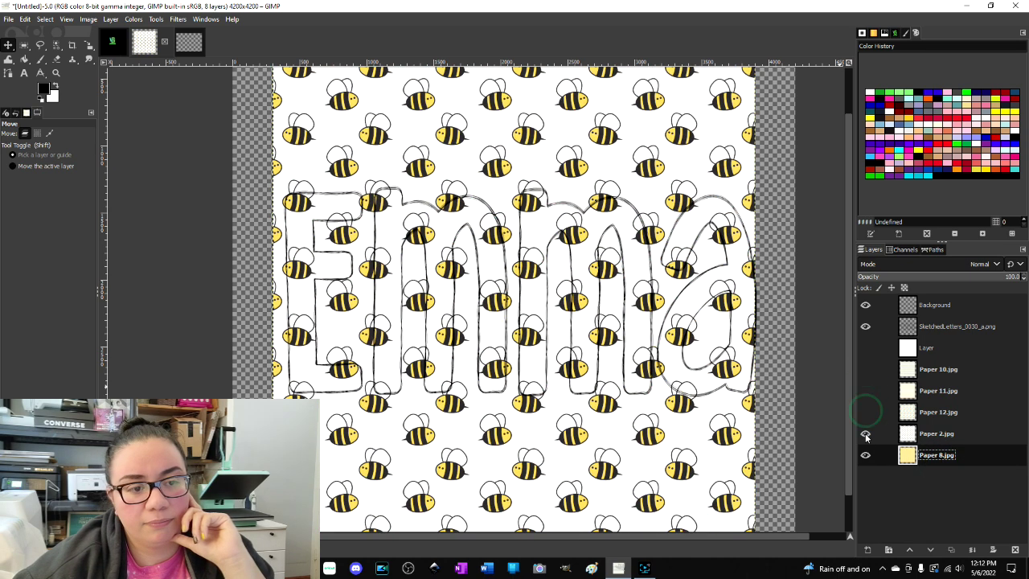
{"action": "left_click", "coordinate": [866, 455]}
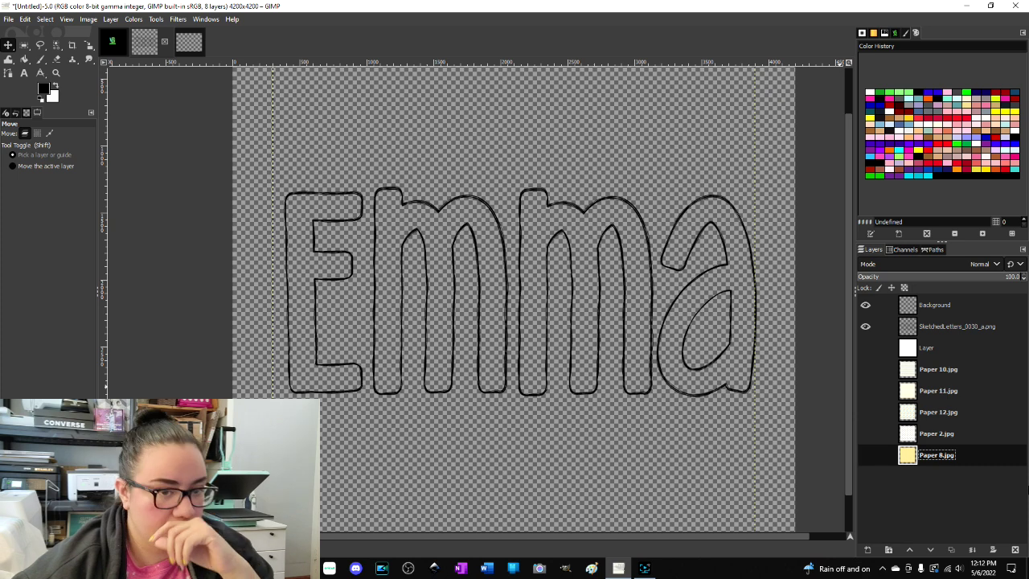
Select the inside of the letter E with Fuzzy Select on the SketchedLetters_0030_a.png layer.
{"action": "left_click", "coordinate": [937, 304]}
{"action": "key", "text": "plus"}
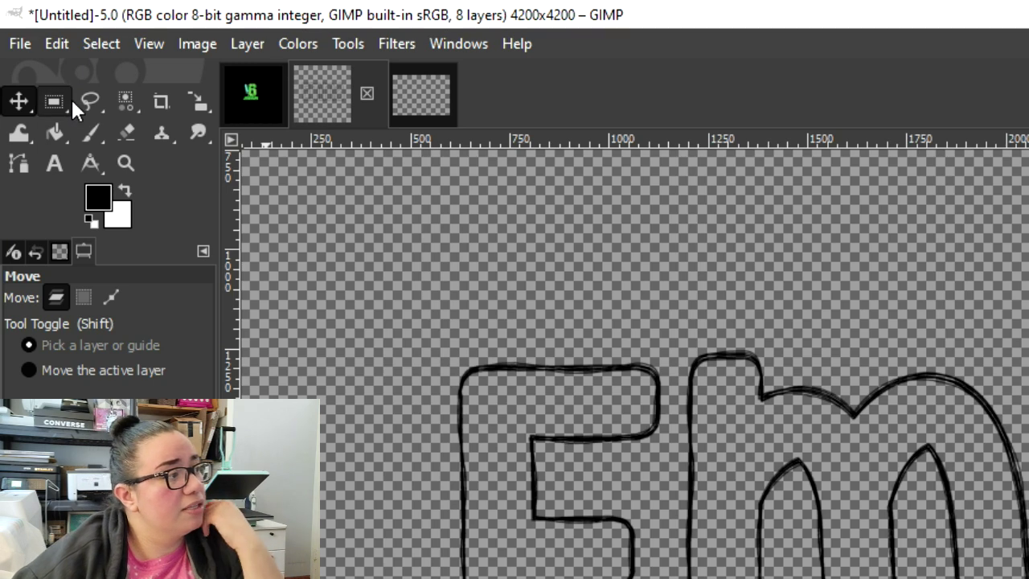
{"action": "right_click", "coordinate": [123, 99]}
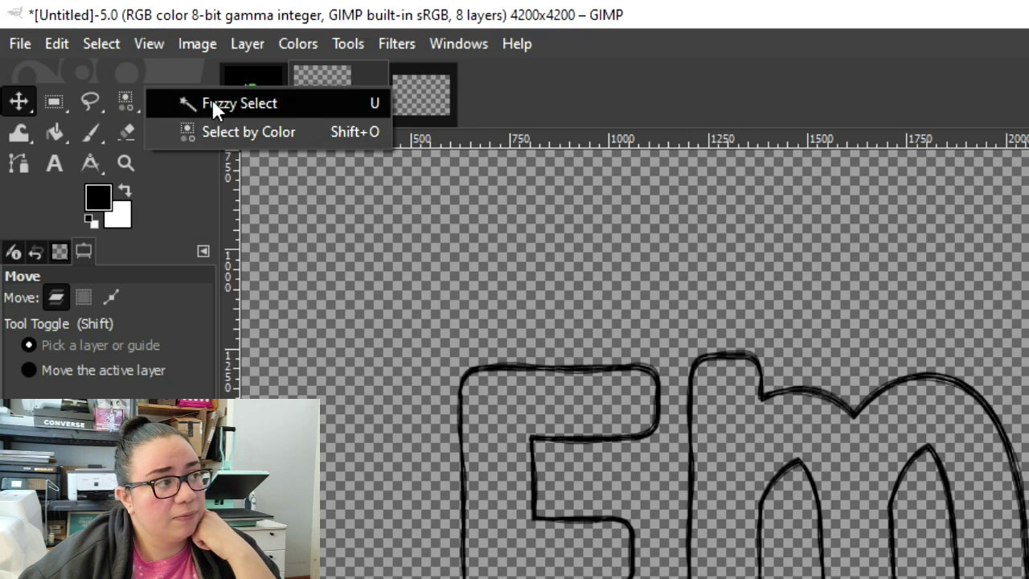
{"action": "left_click", "coordinate": [304, 108]}
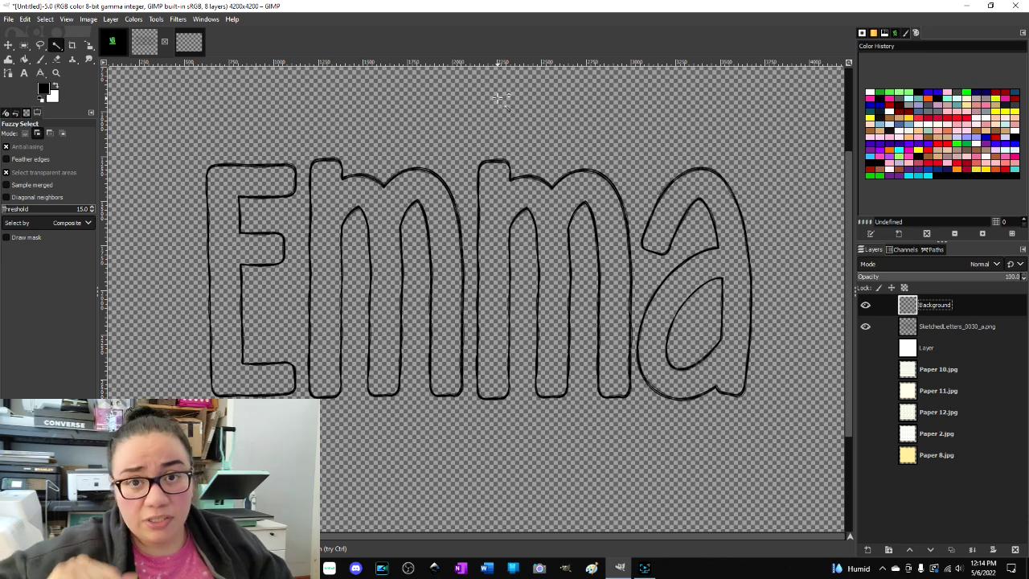
{"action": "scroll", "coordinate": [498, 96], "scroll_direction": "down", "scroll_amount": 2}
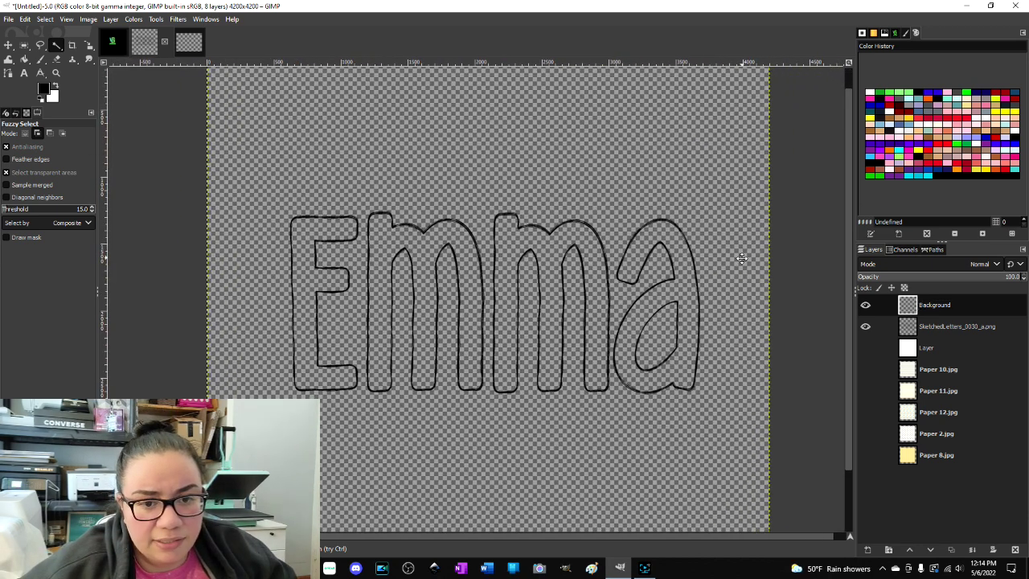
{"action": "left_click", "coordinate": [952, 326]}
{"action": "scroll", "coordinate": [572, 352], "scroll_direction": "up", "scroll_amount": 1}
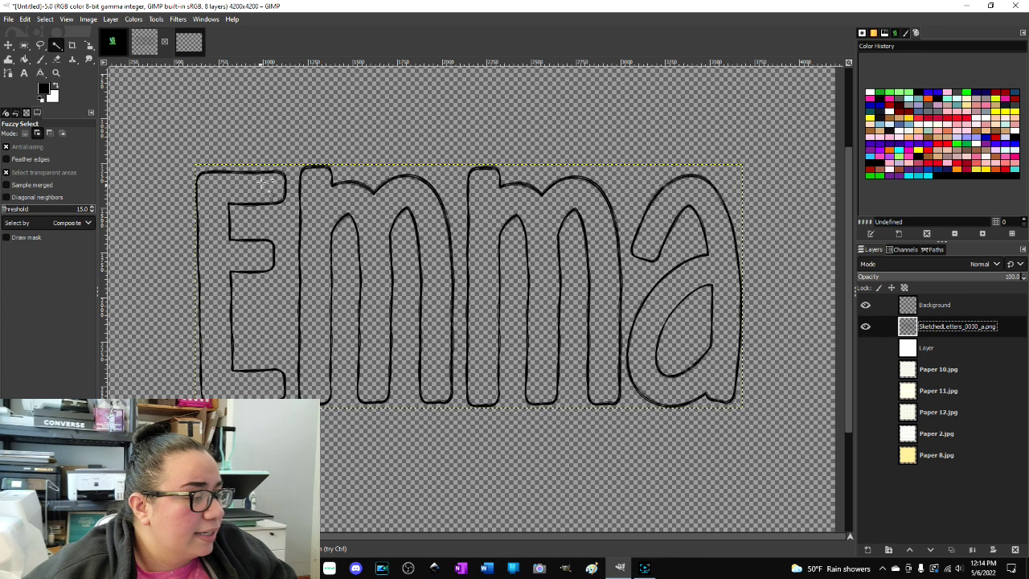
{"action": "left_click", "coordinate": [217, 189]}
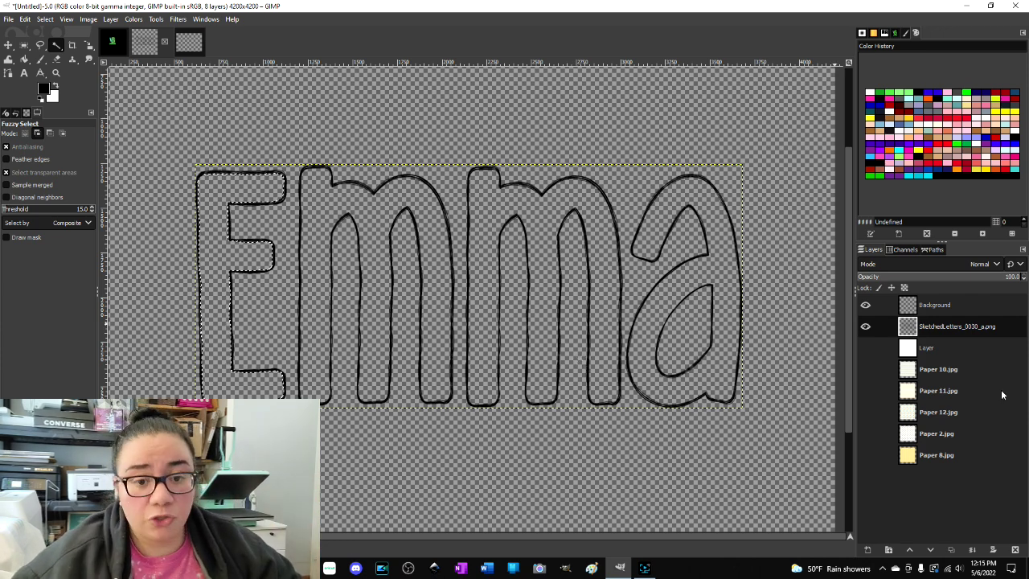
Preview Paper 10, 11, 12 and 2 one at a time behind the name outline, hiding each again.
{"action": "left_click", "coordinate": [865, 369]}
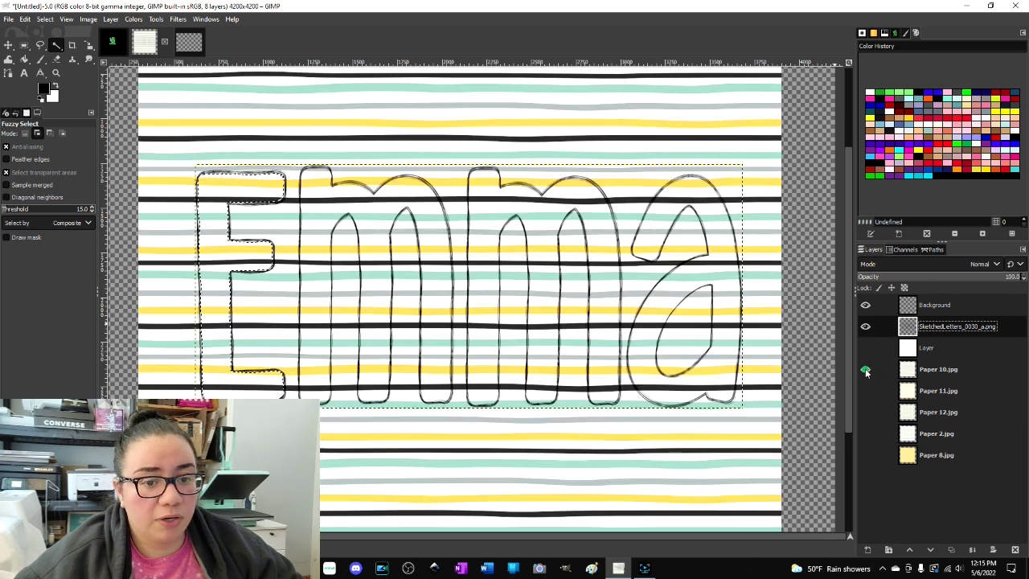
{"action": "left_click", "coordinate": [865, 369]}
{"action": "left_click", "coordinate": [866, 391]}
{"action": "left_click", "coordinate": [865, 391]}
{"action": "left_click", "coordinate": [866, 412]}
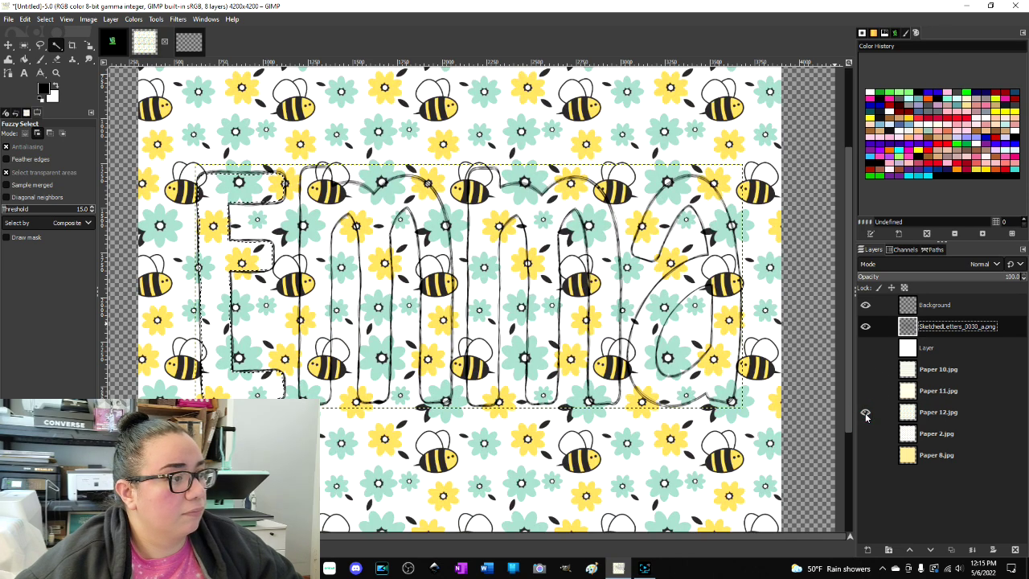
{"action": "left_click", "coordinate": [866, 412]}
{"action": "left_click", "coordinate": [866, 434]}
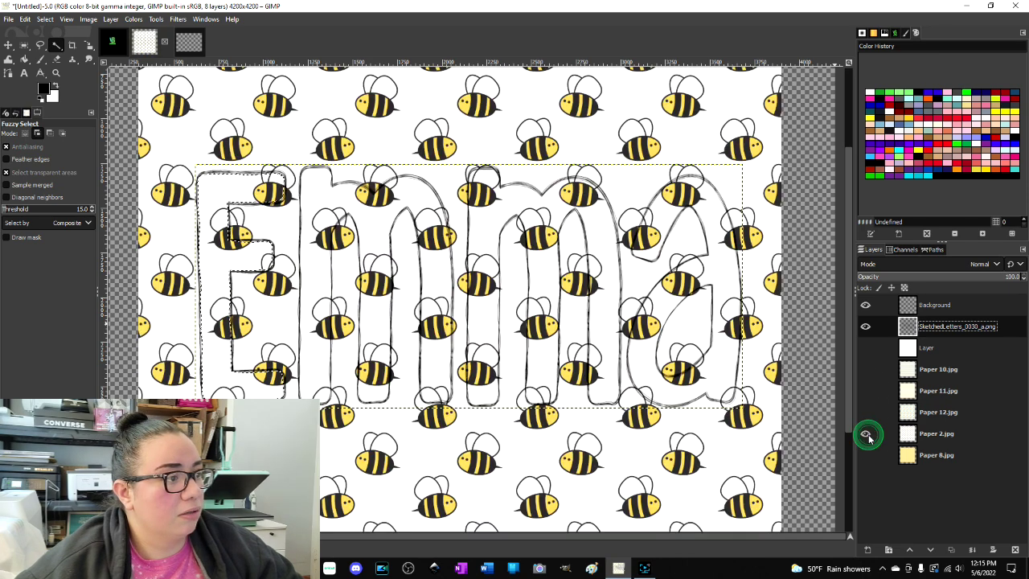
{"action": "left_click", "coordinate": [866, 434]}
Show Paper 8.jpg, cut its E-shaped area and paste it as a new layer, leaving the paper layer hidden.
{"action": "left_click", "coordinate": [866, 455]}
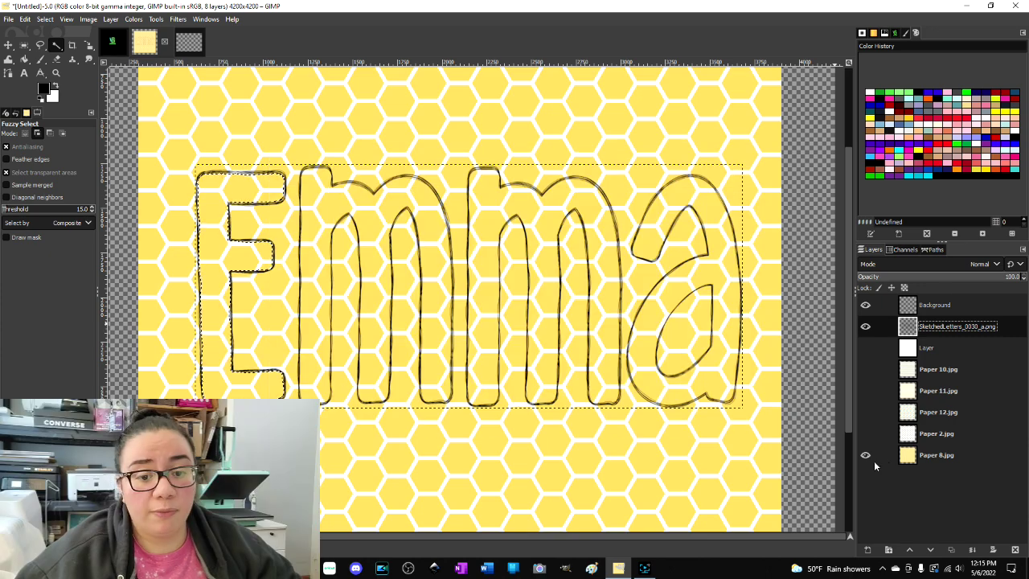
{"action": "left_click", "coordinate": [945, 455]}
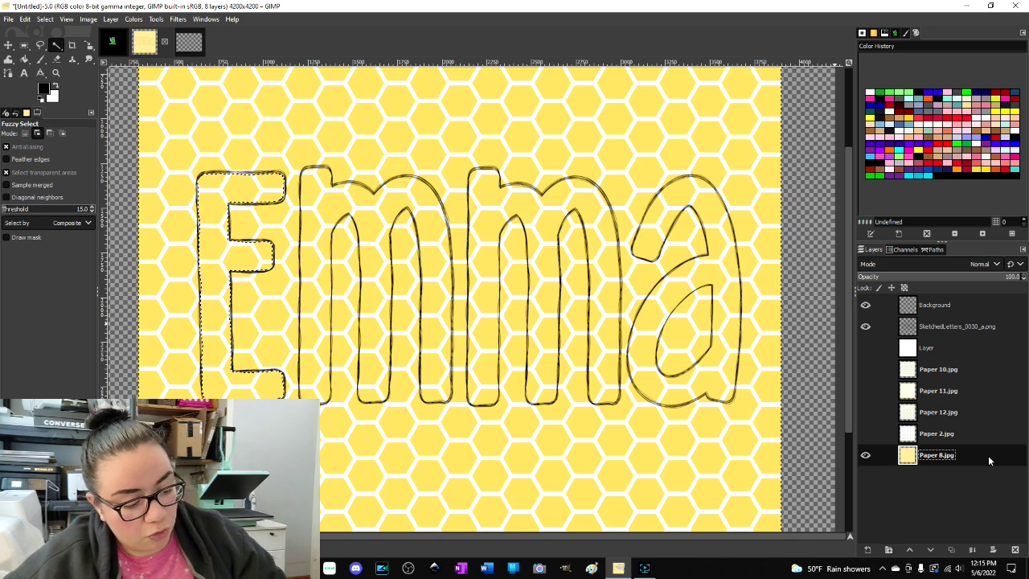
{"action": "key", "text": "Delete"}
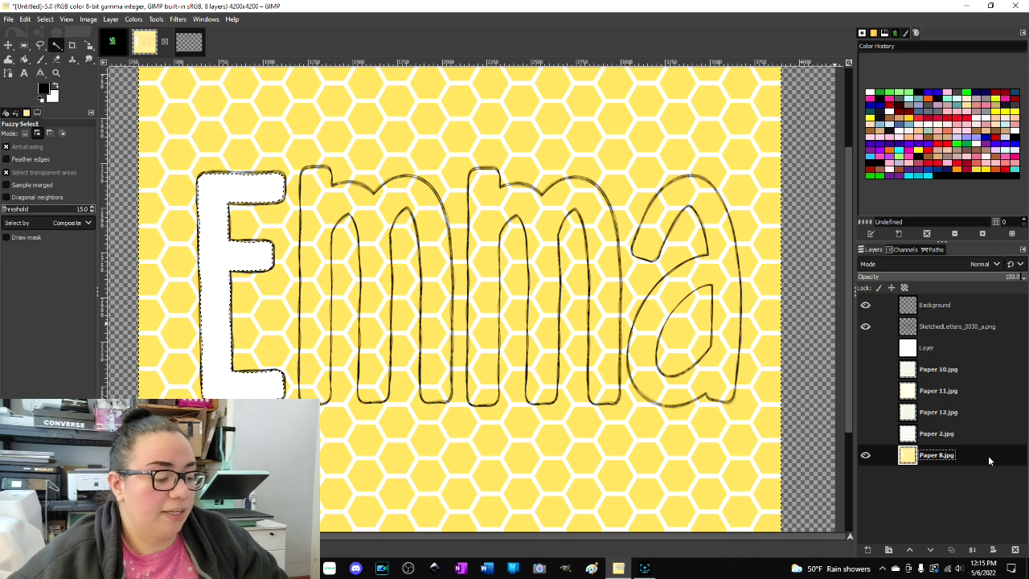
{"action": "key", "text": "ctrl+v"}
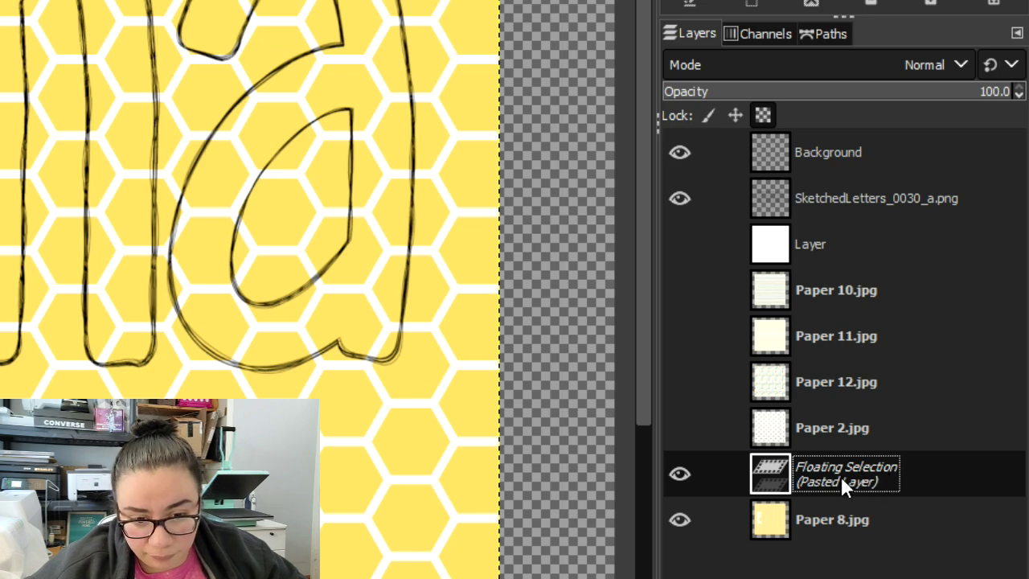
{"action": "right_click", "coordinate": [842, 480]}
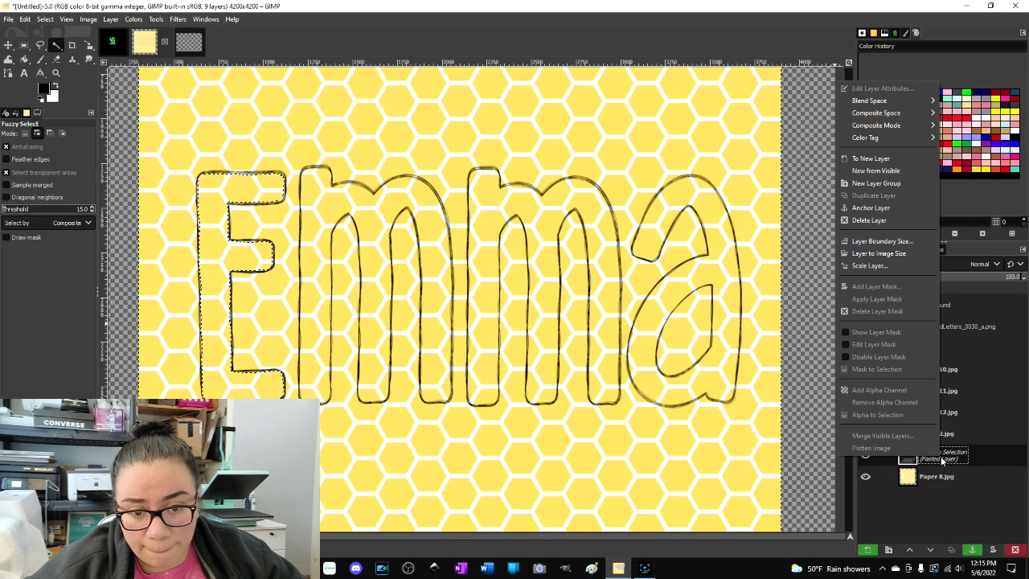
{"action": "left_click", "coordinate": [875, 160]}
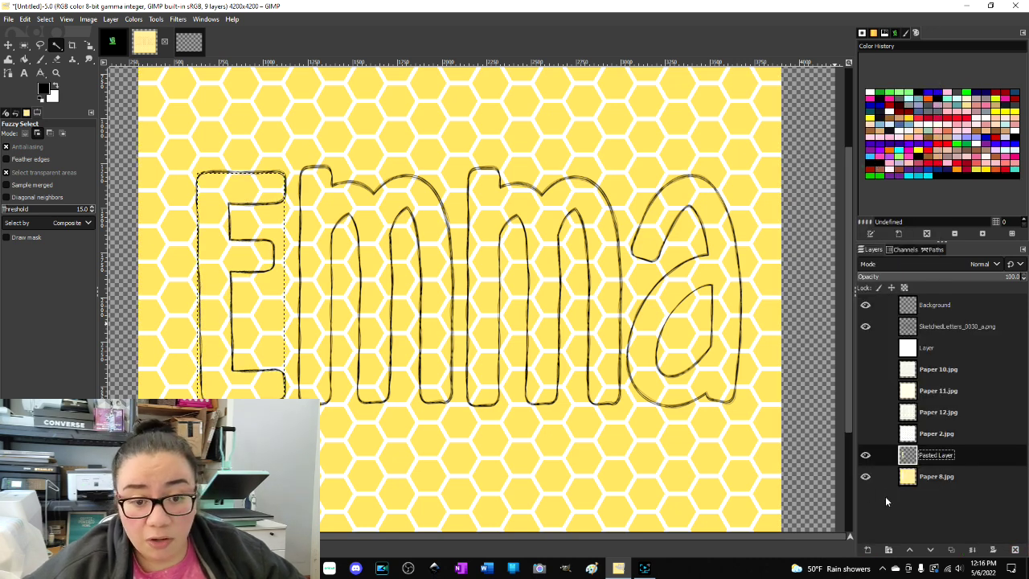
{"action": "left_click", "coordinate": [866, 478]}
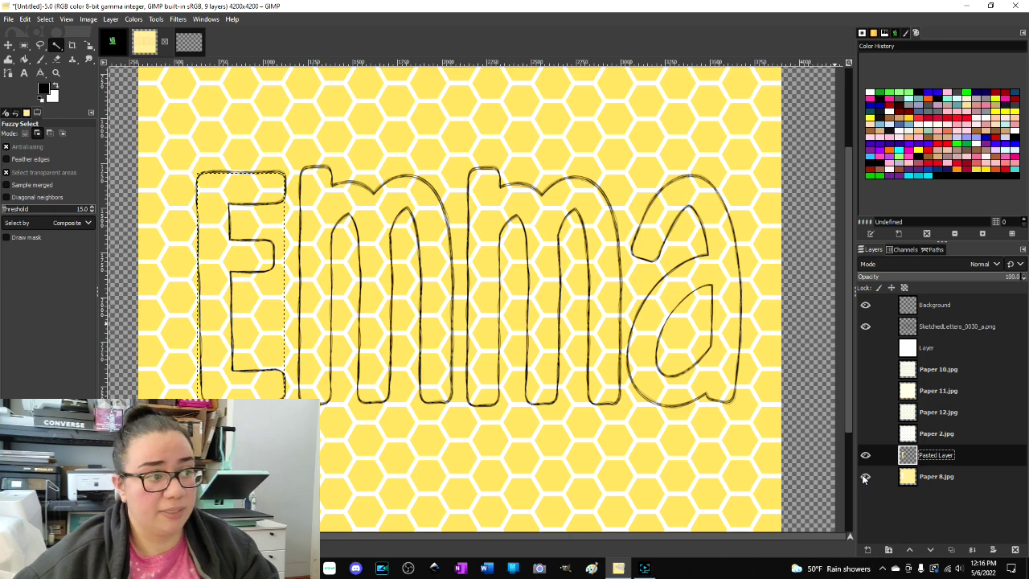
{"action": "left_click", "coordinate": [865, 477]}
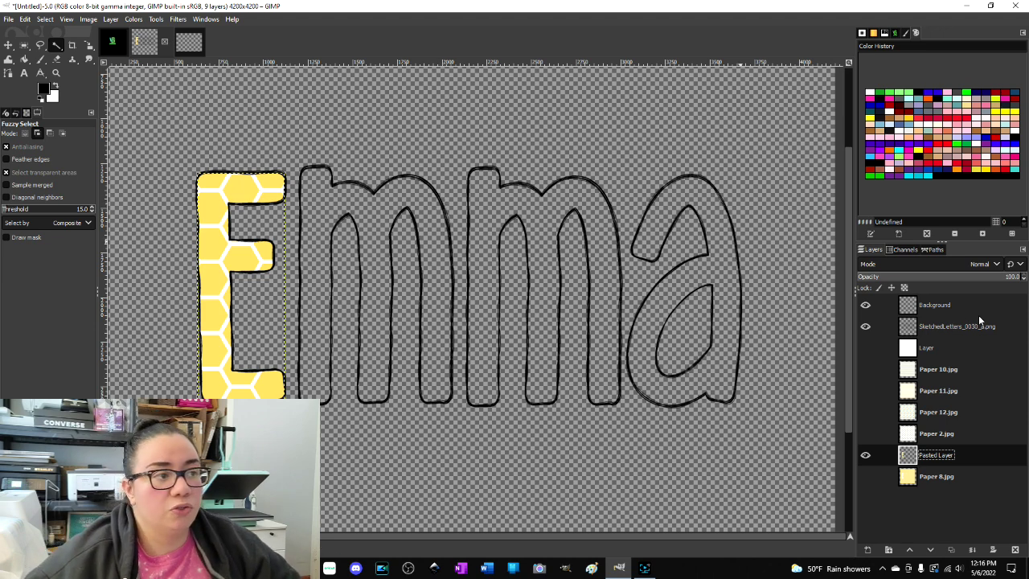
Clear the E selection and select the inside of the first m on the SketchedLetters_0030_a.png layer.
{"action": "left_click", "coordinate": [45, 19]}
{"action": "left_click", "coordinate": [42, 20]}
{"action": "left_click", "coordinate": [42, 19]}
{"action": "left_click", "coordinate": [42, 19]}
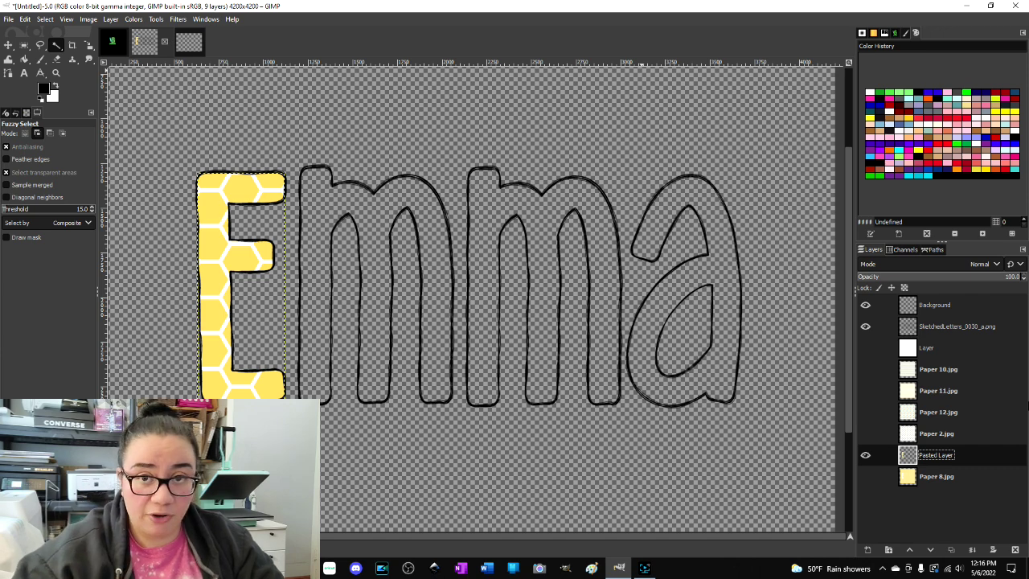
{"action": "left_click", "coordinate": [956, 327]}
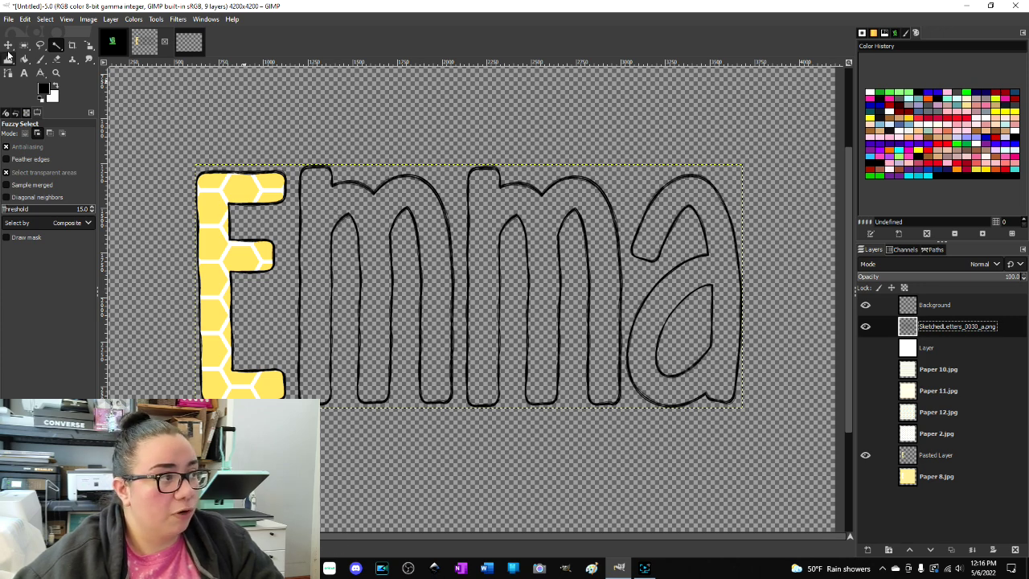
{"action": "left_click", "coordinate": [322, 199]}
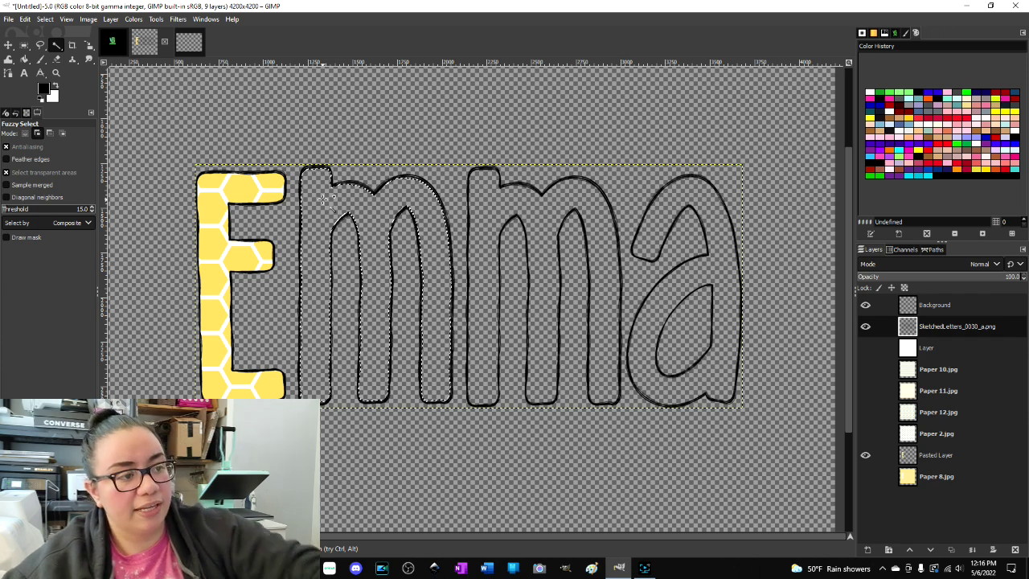
Show Paper 2.jpg, cut its area inside the first m and paste it as a new layer, leaving the paper layer hidden.
{"action": "left_click", "coordinate": [866, 456]}
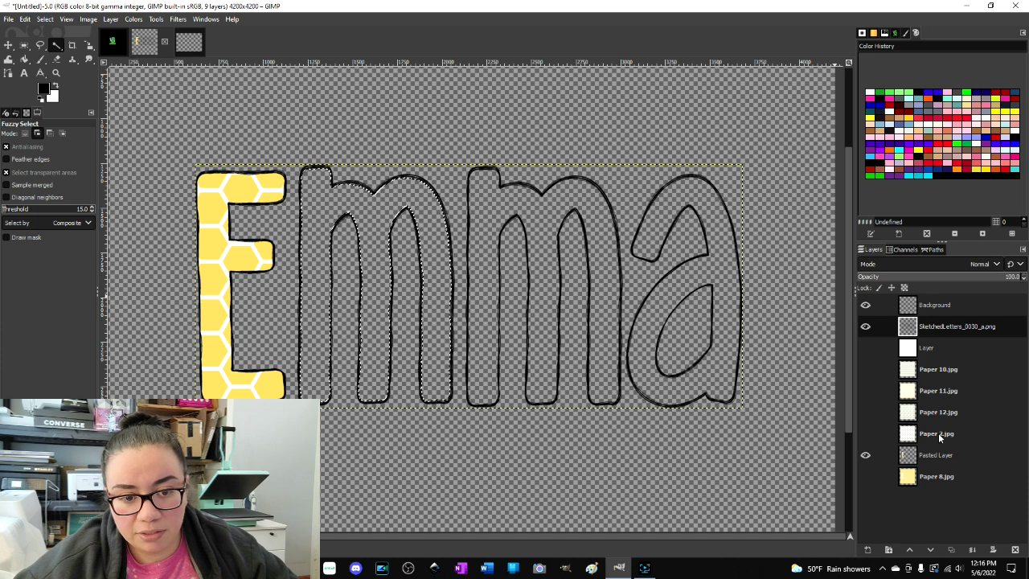
{"action": "left_click", "coordinate": [867, 434]}
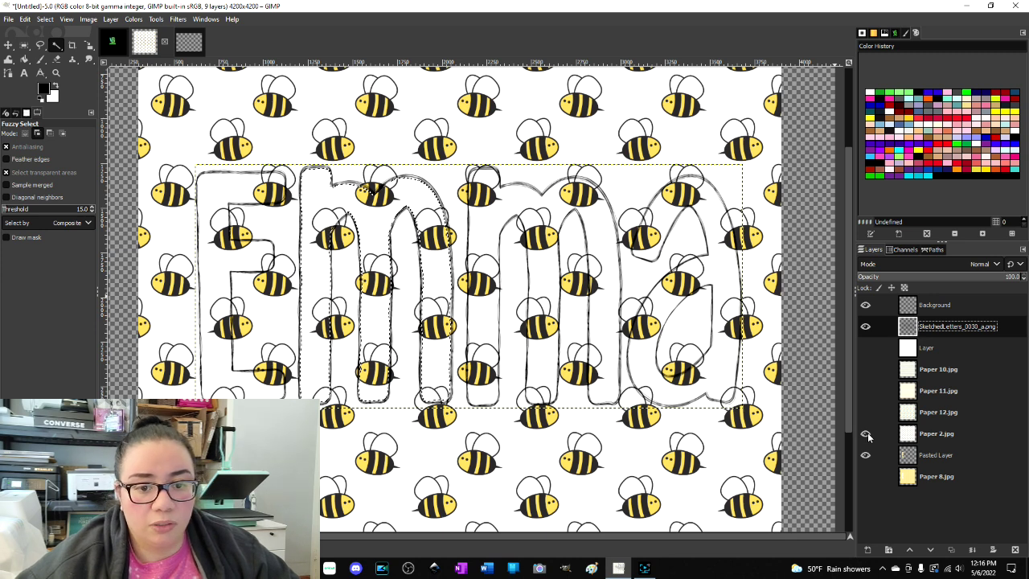
{"action": "left_click", "coordinate": [950, 435]}
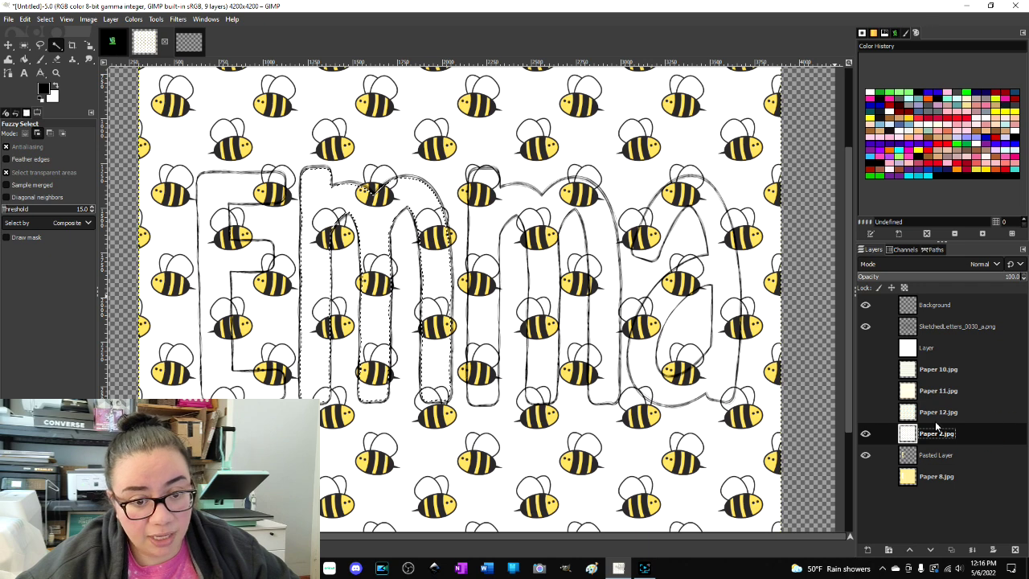
{"action": "left_click", "coordinate": [866, 434]}
{"action": "left_click", "coordinate": [866, 435]}
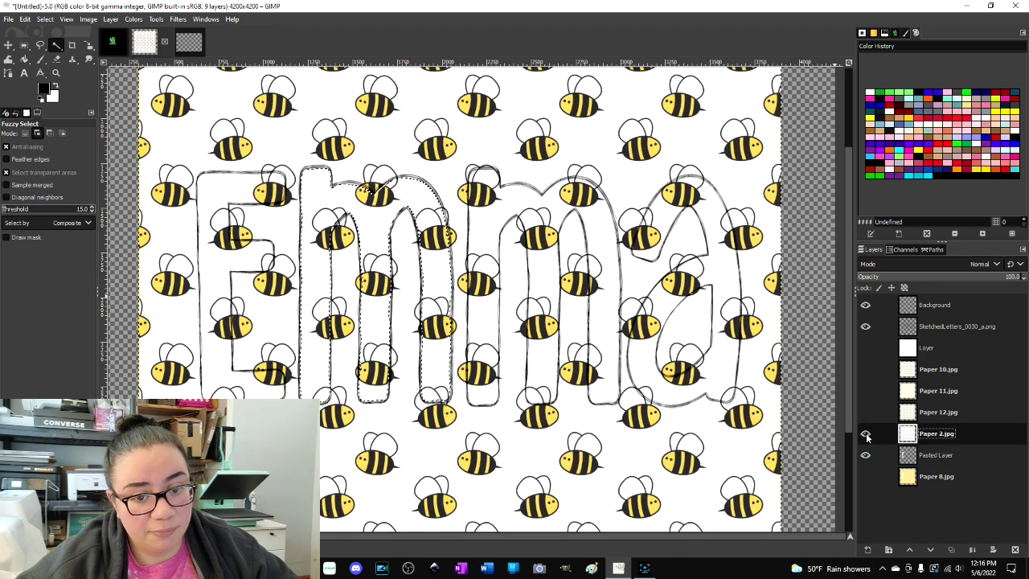
{"action": "left_click", "coordinate": [973, 435]}
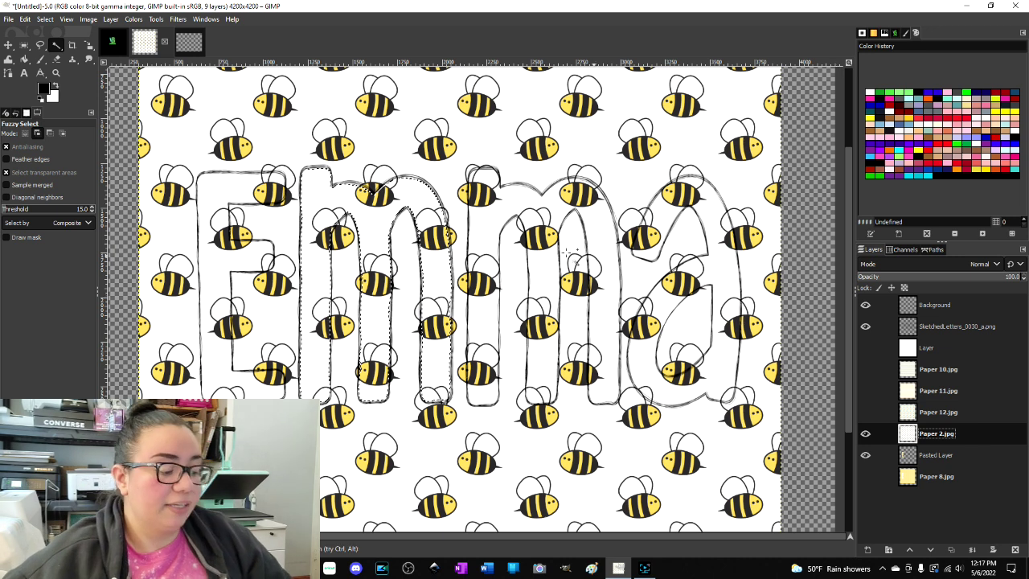
{"action": "key", "text": "Delete"}
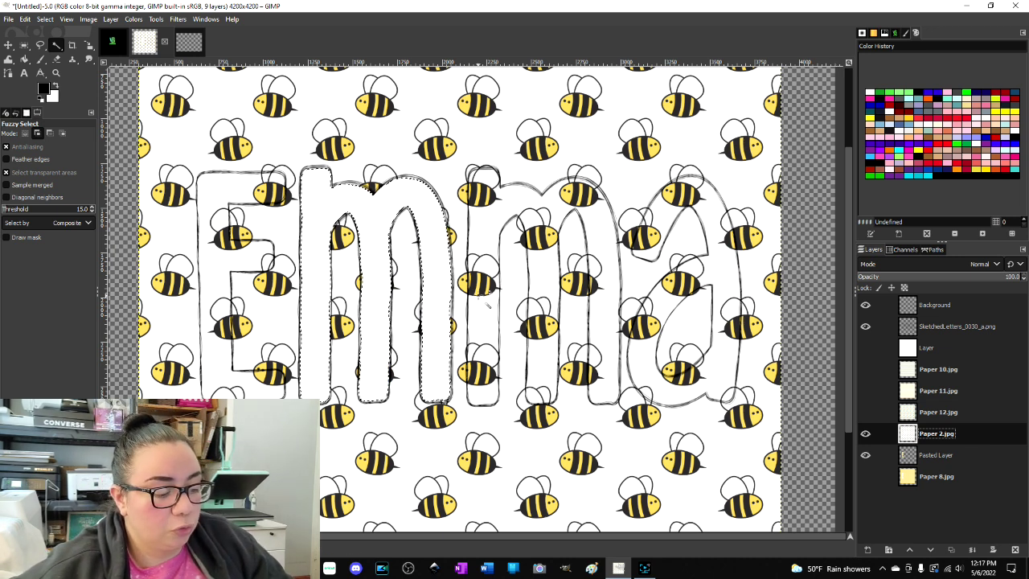
{"action": "key", "text": "ctrl+v"}
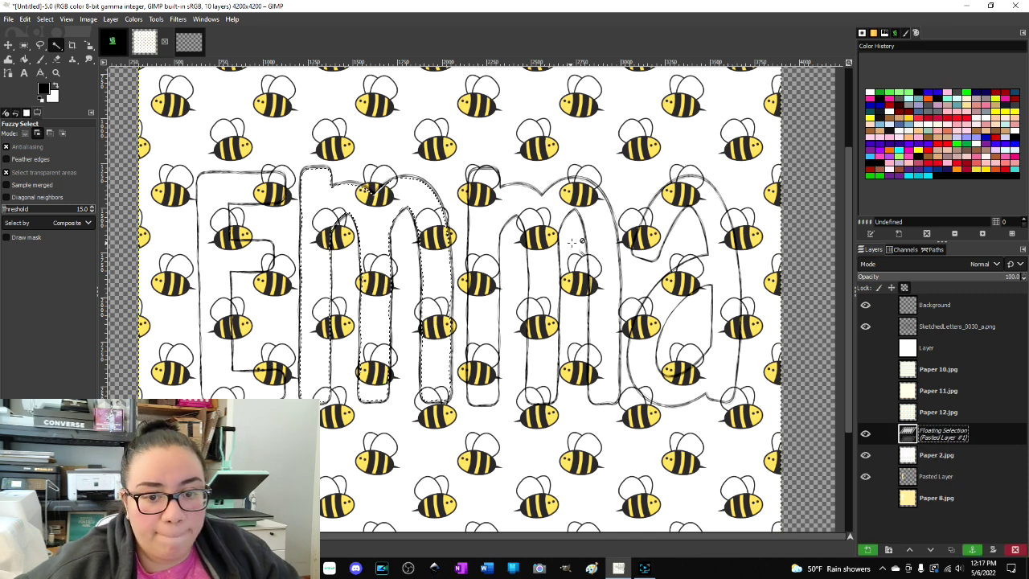
{"action": "right_click", "coordinate": [936, 436]}
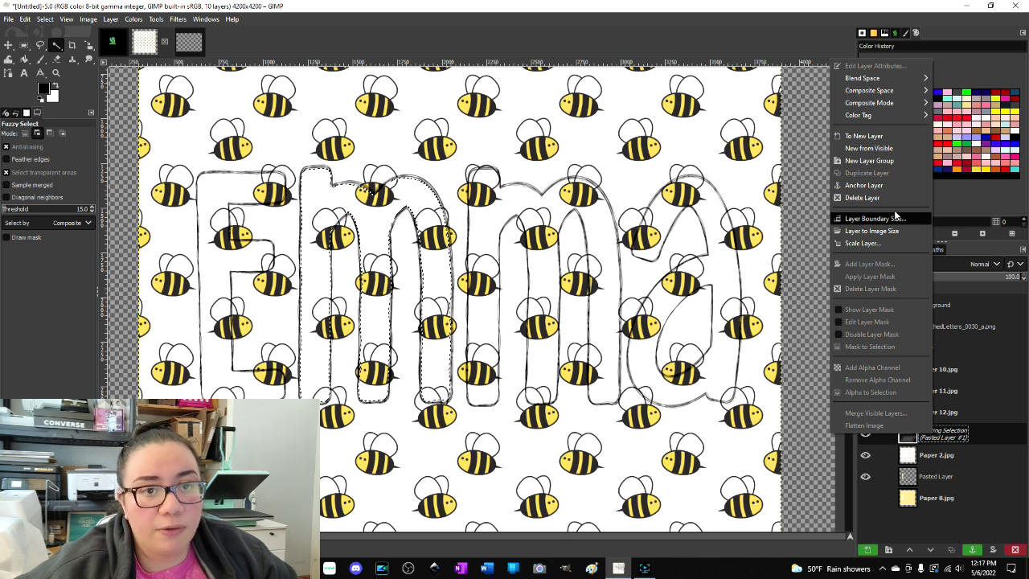
{"action": "left_click", "coordinate": [865, 138]}
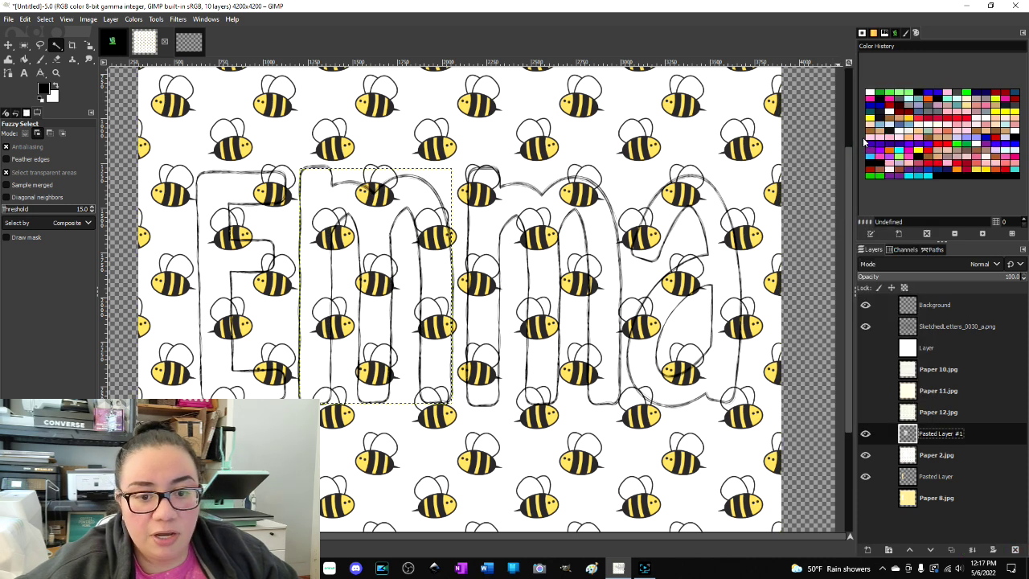
{"action": "left_click", "coordinate": [866, 456]}
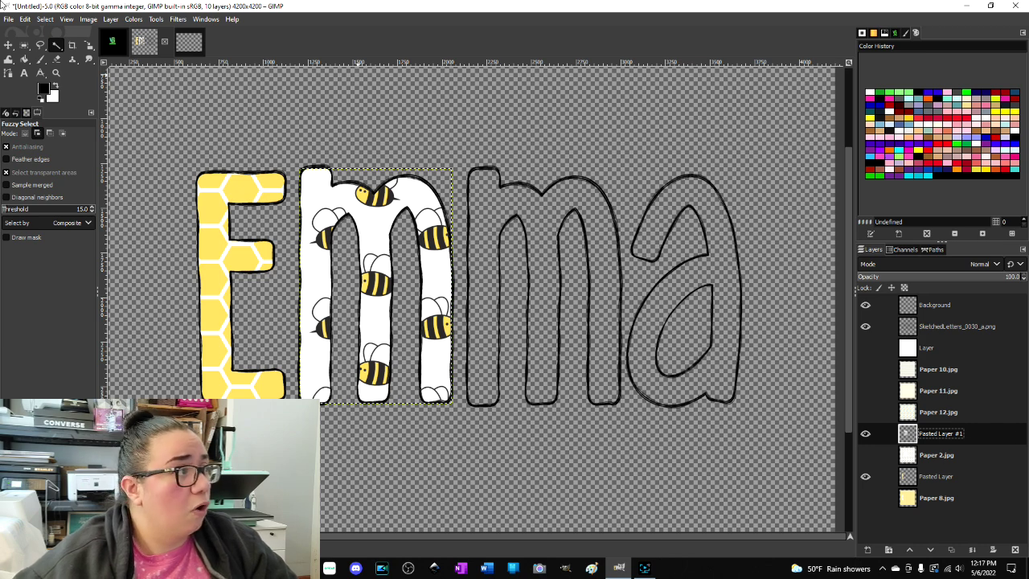
Select the inside of the second m on the SketchedLetters_0030_a.png layer and show Paper 10.jpg.
{"action": "left_click", "coordinate": [46, 22]}
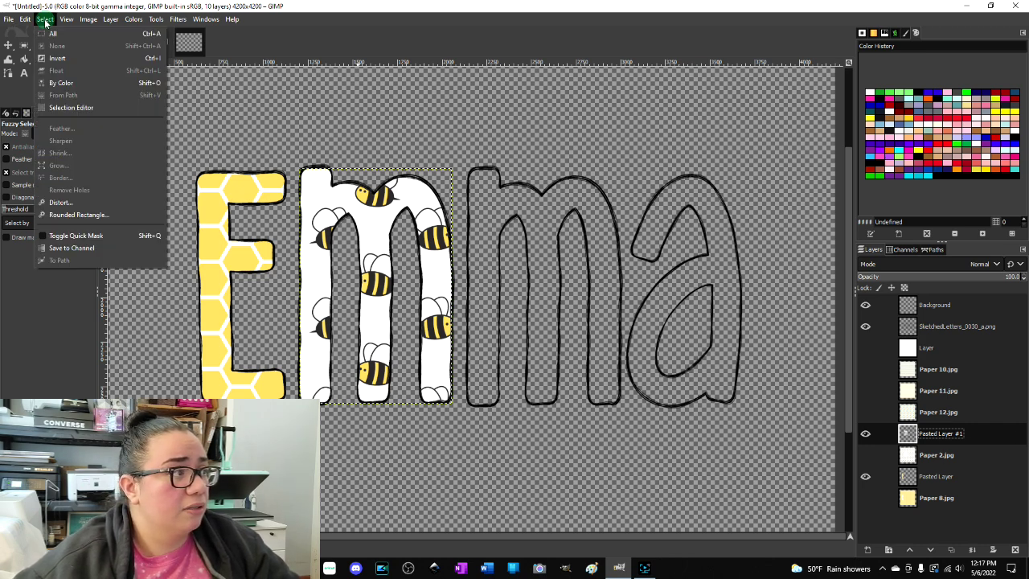
{"action": "left_click", "coordinate": [46, 23]}
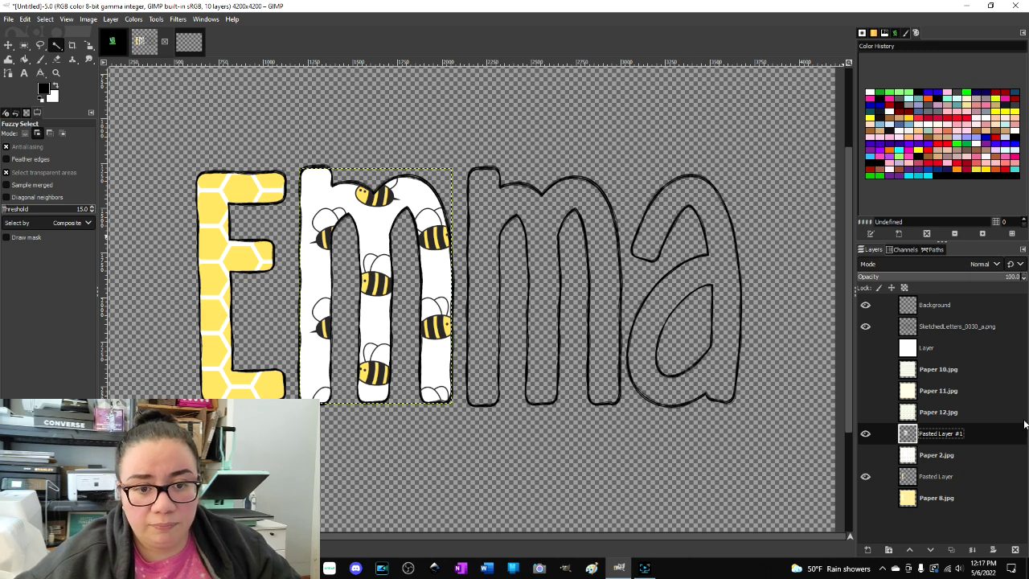
{"action": "left_click", "coordinate": [969, 325]}
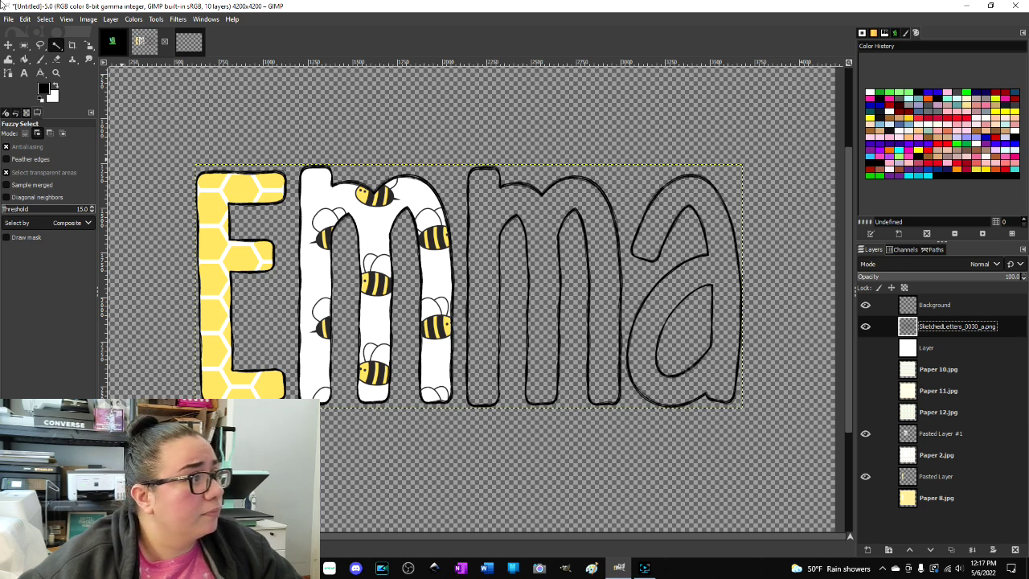
{"action": "left_click", "coordinate": [492, 205]}
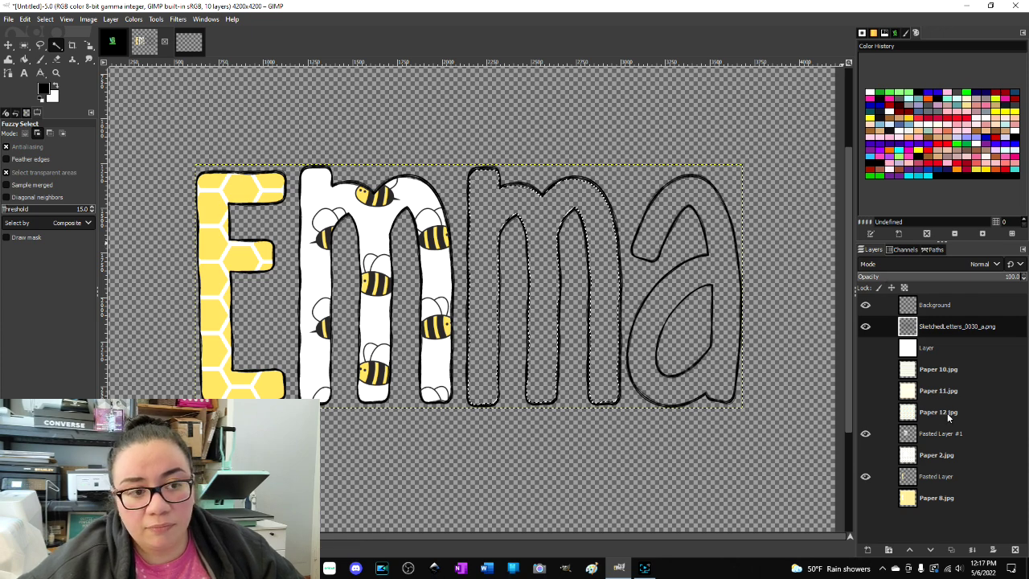
{"action": "left_click", "coordinate": [865, 369]}
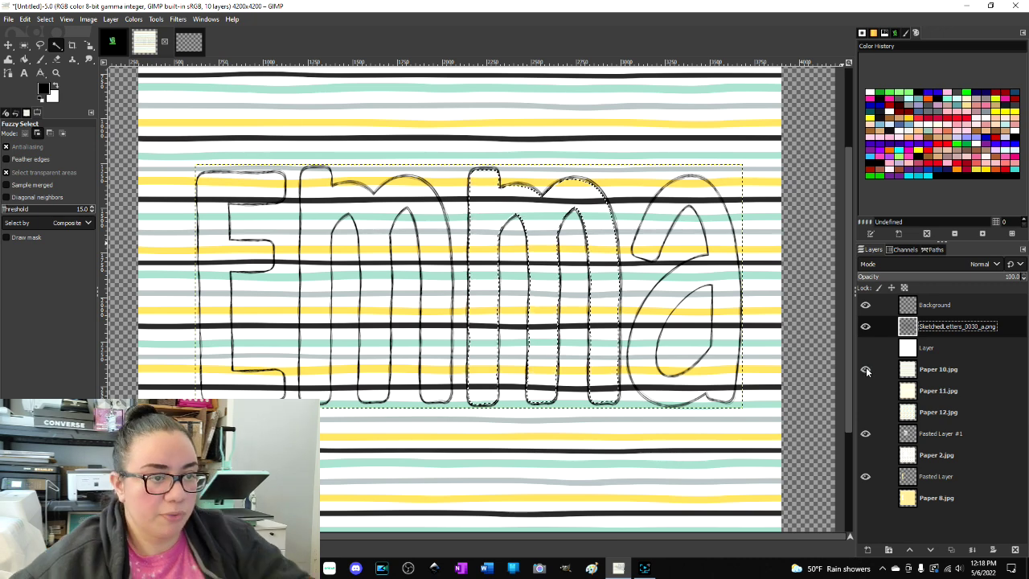
Cut the area of Paper 10.jpg inside the second m, paste it as a new layer and hide the paper layer.
{"action": "left_click", "coordinate": [949, 369]}
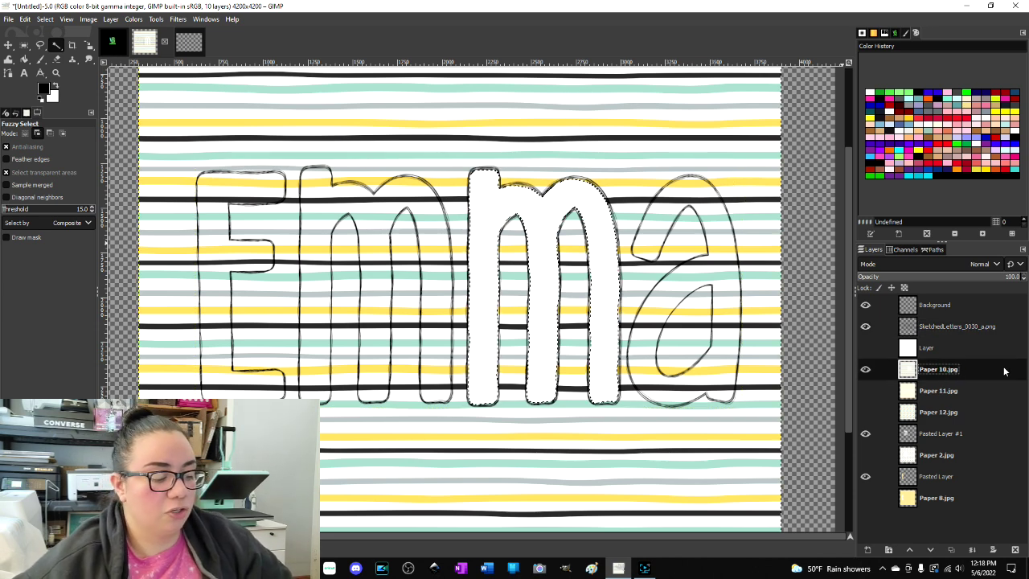
{"action": "key", "text": "ctrl+v"}
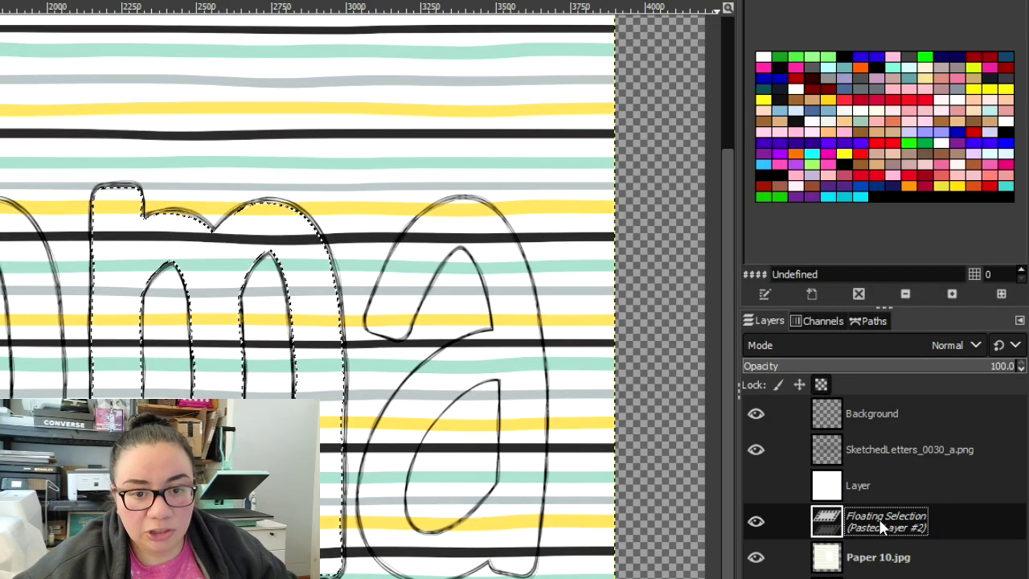
{"action": "right_click", "coordinate": [934, 369]}
{"action": "left_click", "coordinate": [748, 33]}
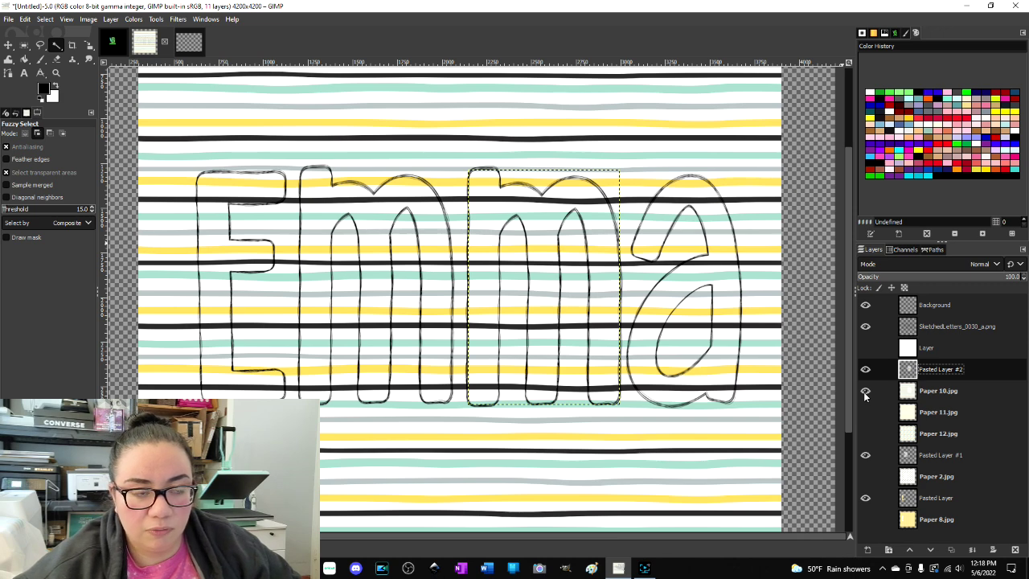
{"action": "left_click", "coordinate": [865, 391]}
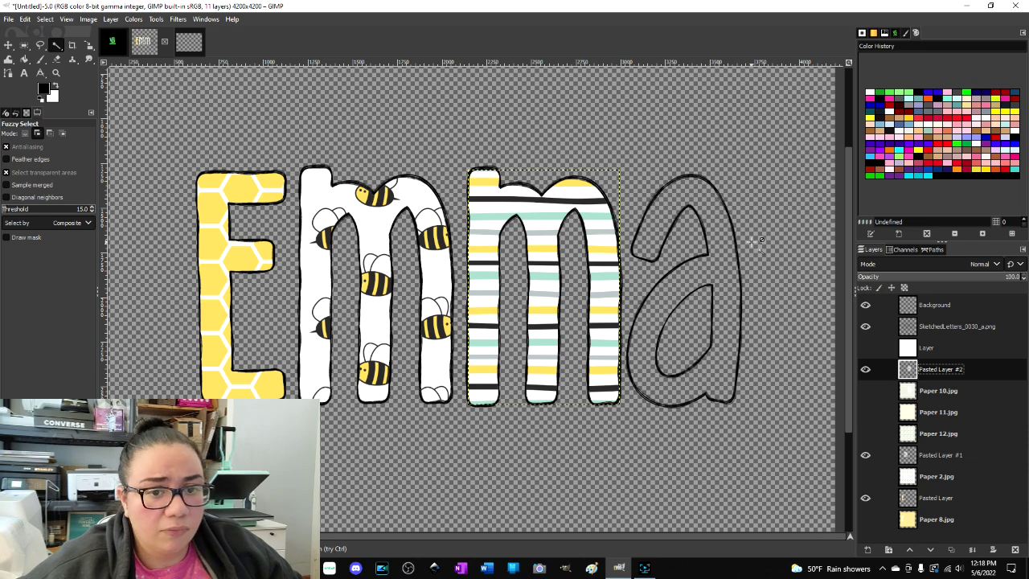
Rename the SketchedLetters_0030_a.png layer with the name that the sketched letters spell, in capitals.
{"action": "left_click", "coordinate": [952, 327]}
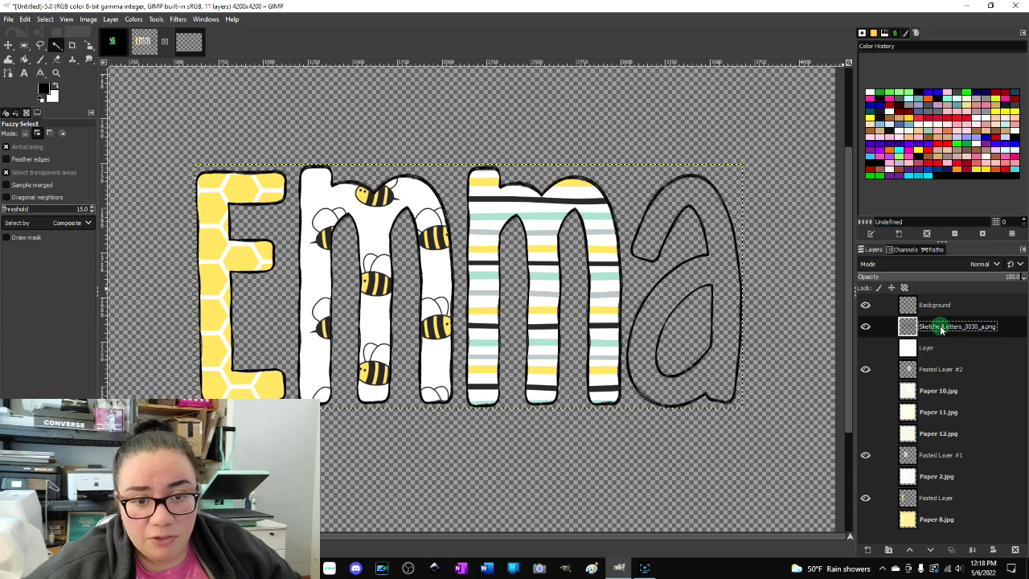
{"action": "double_click", "coordinate": [957, 329]}
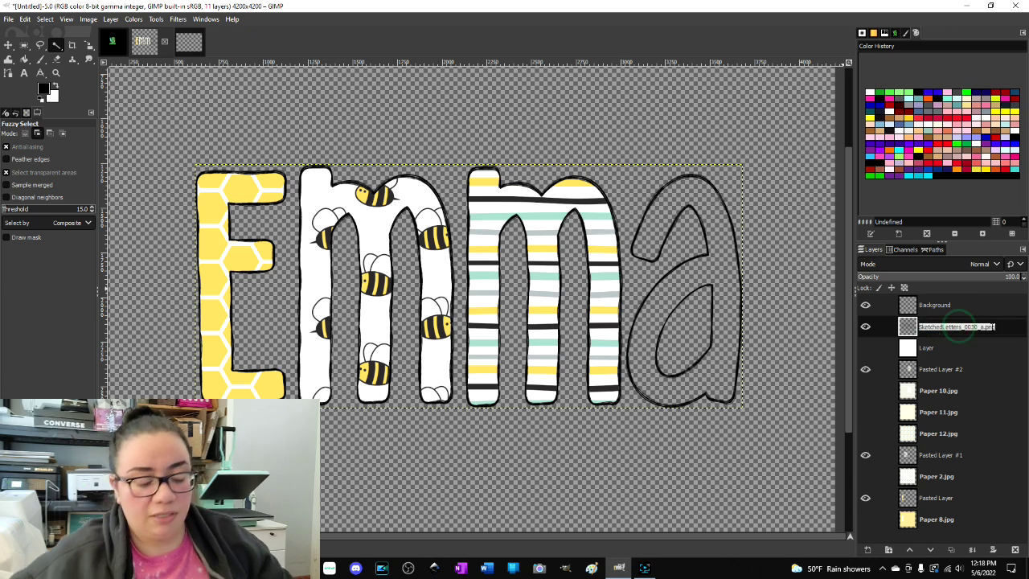
{"action": "type", "text": "EMMA"}
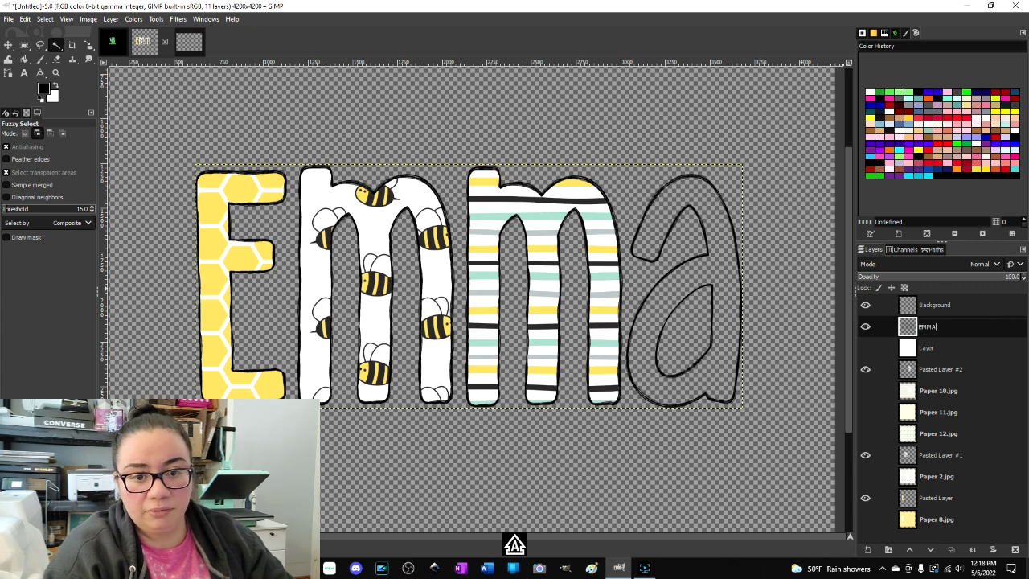
{"action": "key", "text": "Return"}
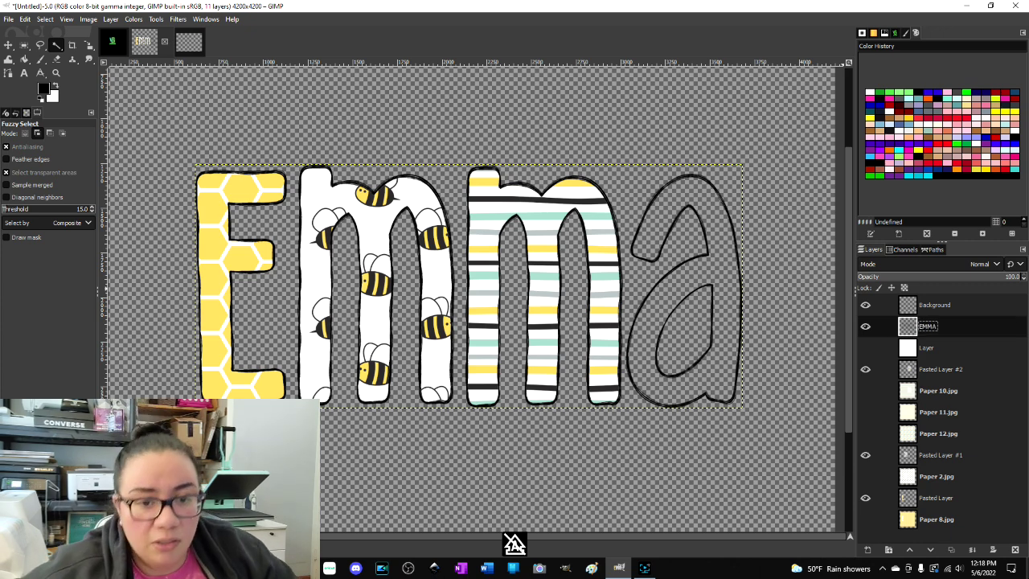
Fuzzy-select the inside of the letter a on the renamed lettering layer.
{"action": "left_click", "coordinate": [950, 347]}
{"action": "left_click", "coordinate": [933, 329]}
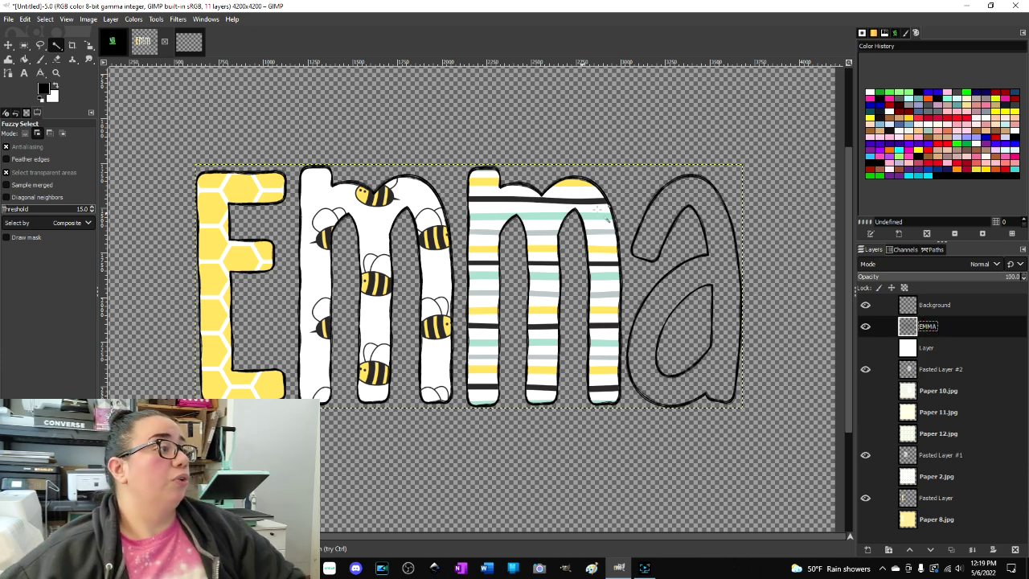
{"action": "left_click", "coordinate": [54, 46]}
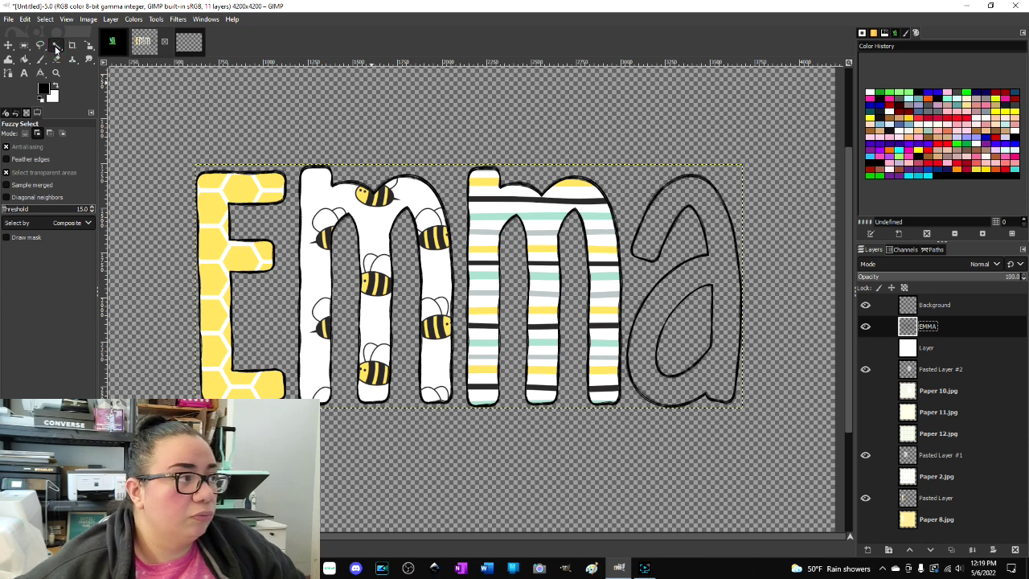
{"action": "left_click", "coordinate": [708, 272]}
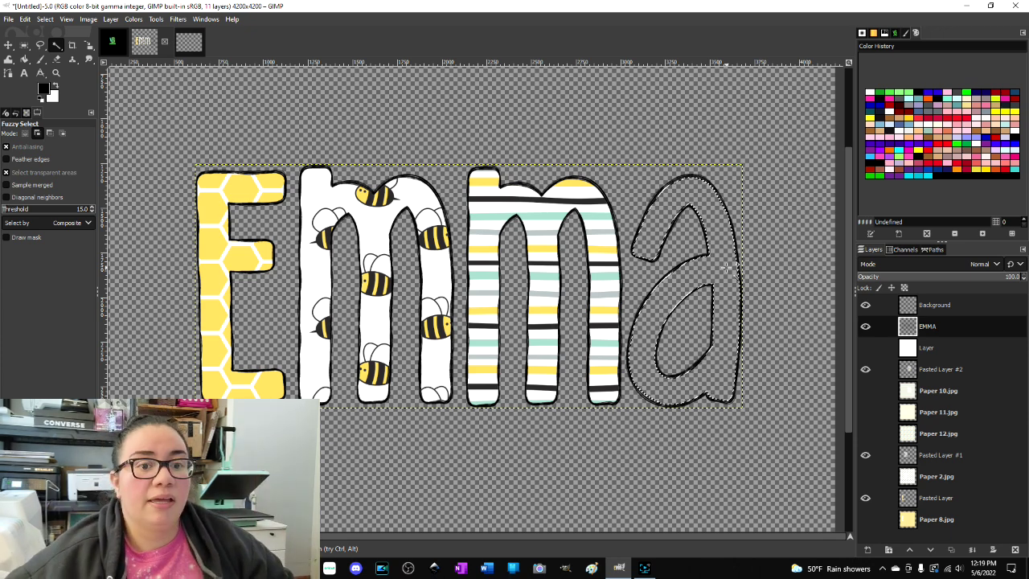
Preview Paper 10.jpg, Paper 11.jpg and Paper 12.jpg behind the letter a, leaving only Paper 12.jpg shown.
{"action": "left_click", "coordinate": [866, 391]}
{"action": "left_click", "coordinate": [866, 391]}
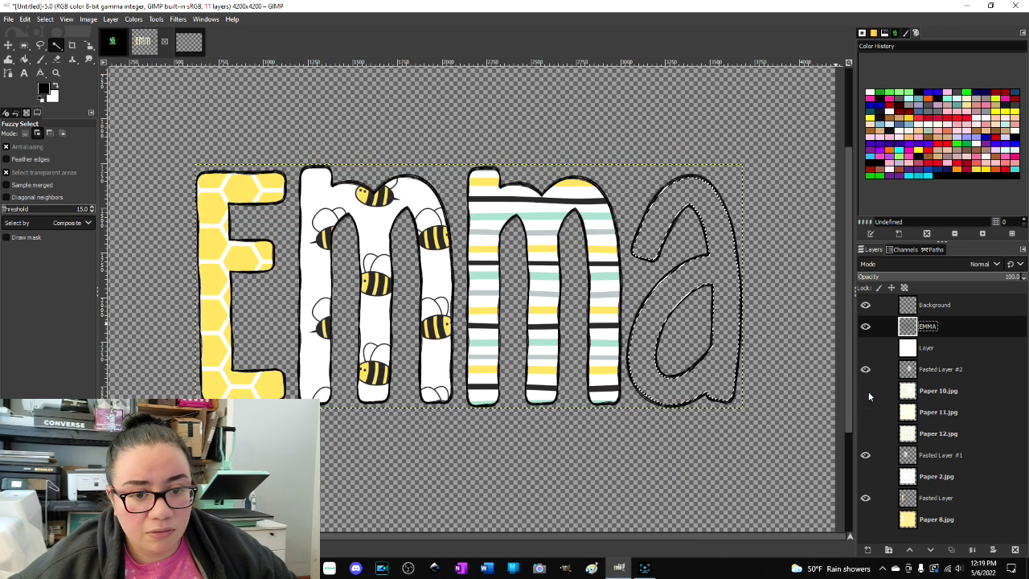
{"action": "left_click", "coordinate": [866, 413]}
{"action": "left_click", "coordinate": [866, 413]}
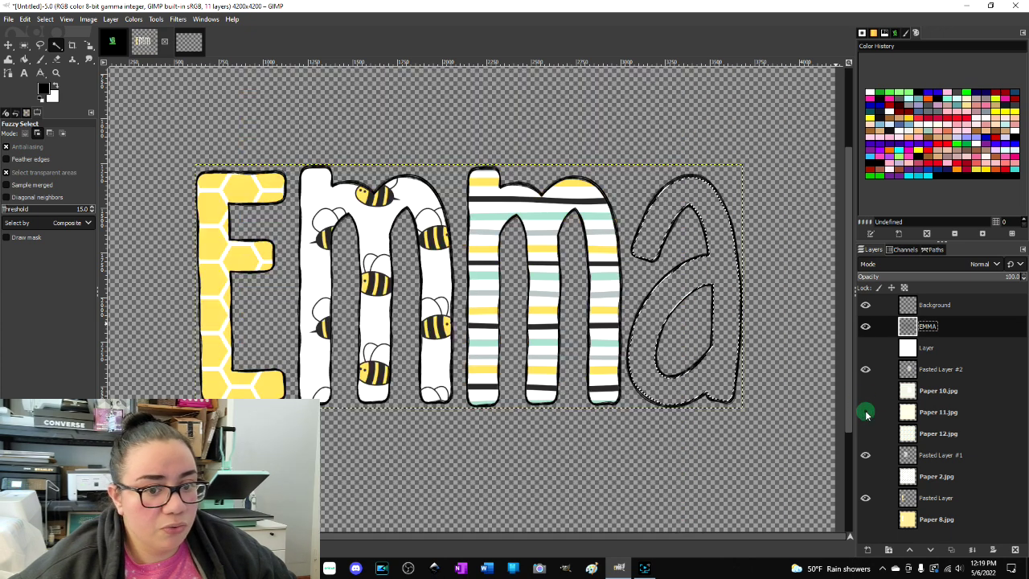
{"action": "left_click", "coordinate": [866, 434]}
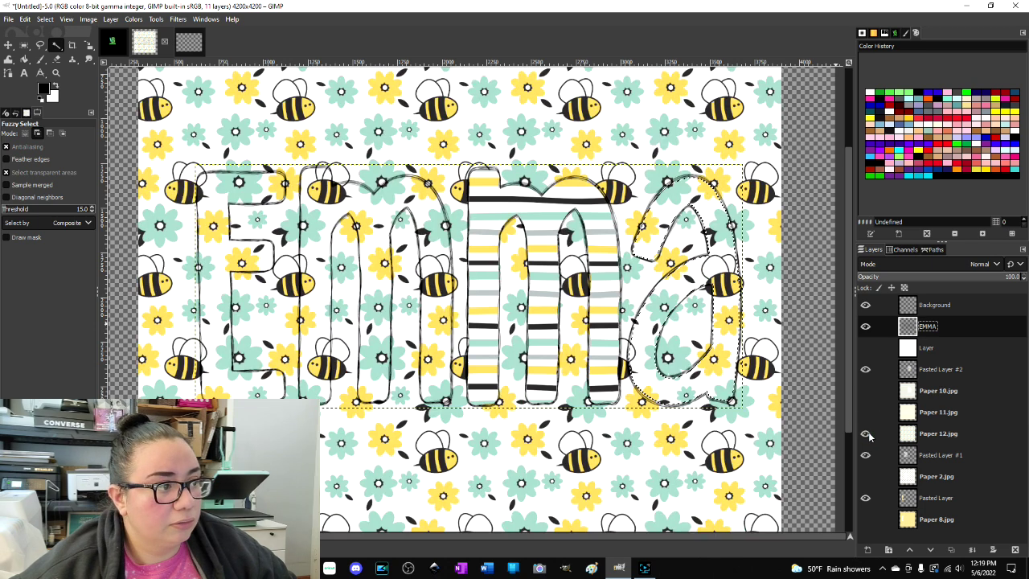
{"action": "left_click", "coordinate": [866, 433]}
{"action": "left_click", "coordinate": [866, 434]}
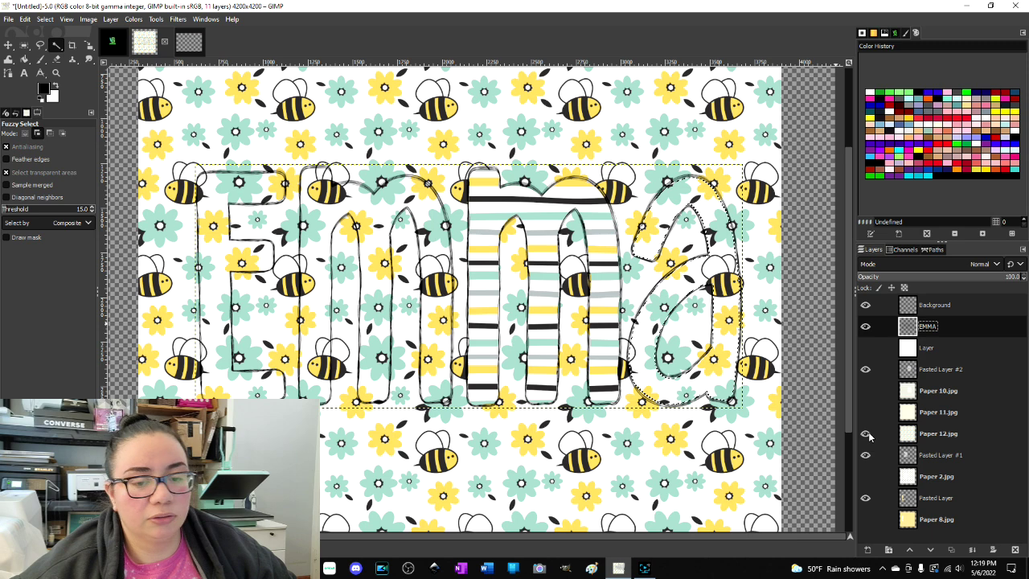
Cut the area of Paper 12.jpg inside the a, paste it as a new layer and hide the paper layer.
{"action": "left_click", "coordinate": [937, 434]}
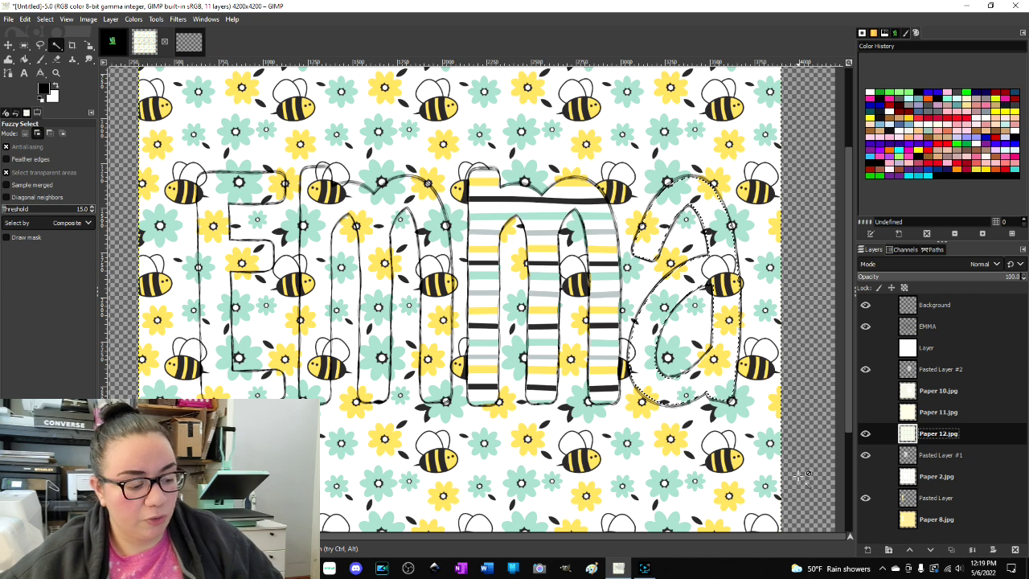
{"action": "key", "text": "Delete"}
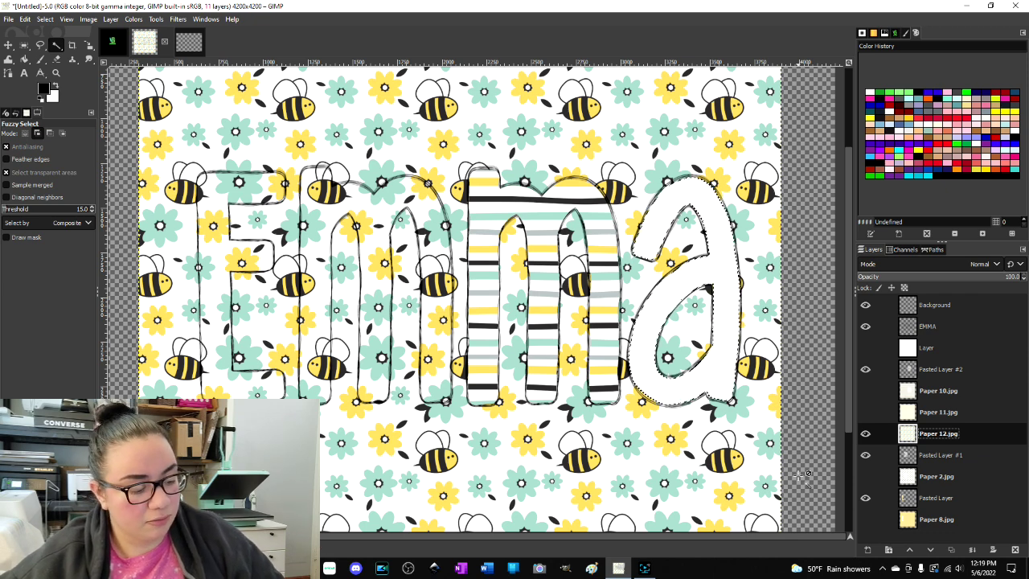
{"action": "key", "text": "ctrl+v"}
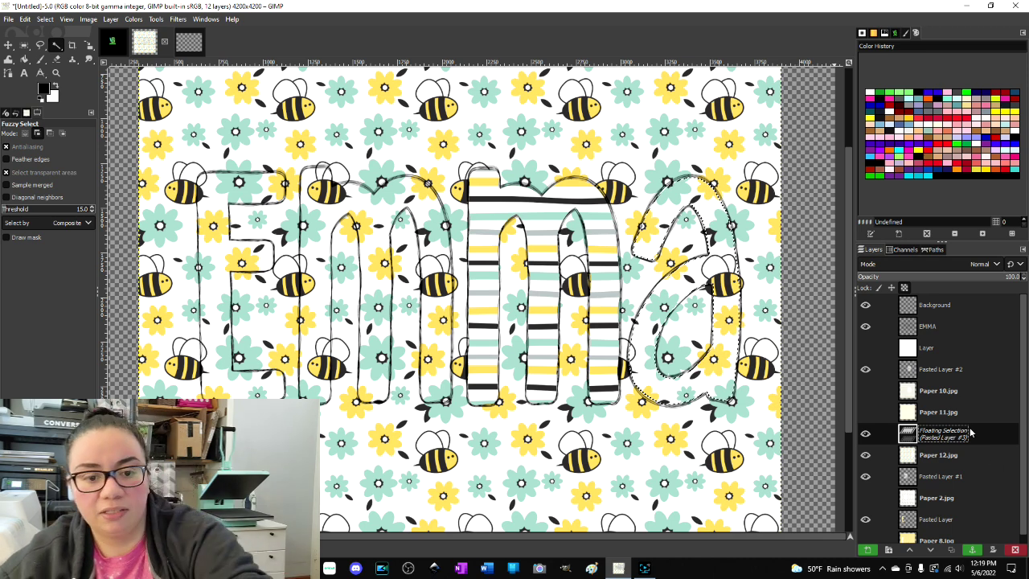
{"action": "right_click", "coordinate": [931, 437]}
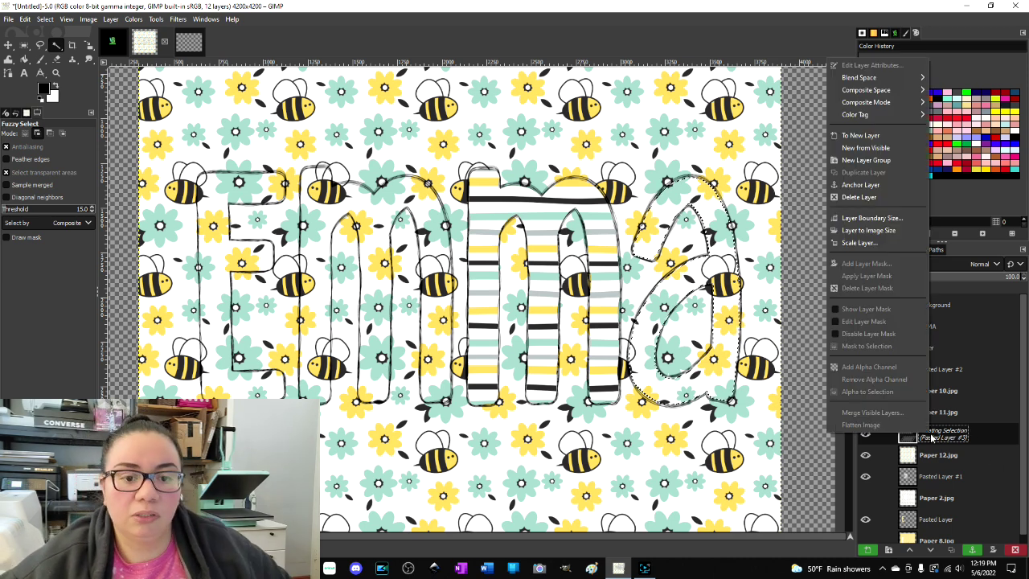
{"action": "left_click", "coordinate": [860, 135]}
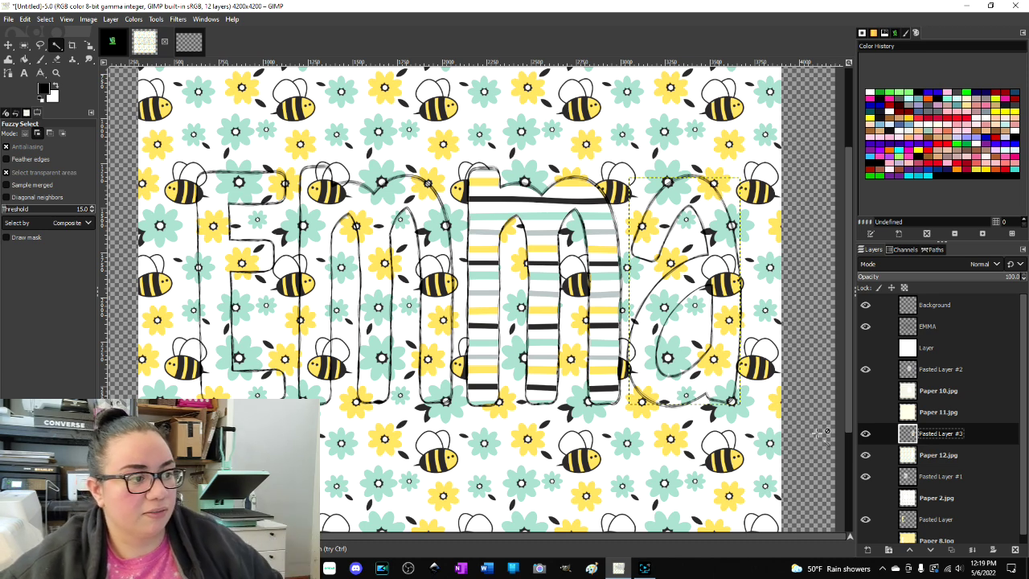
{"action": "left_click", "coordinate": [867, 456]}
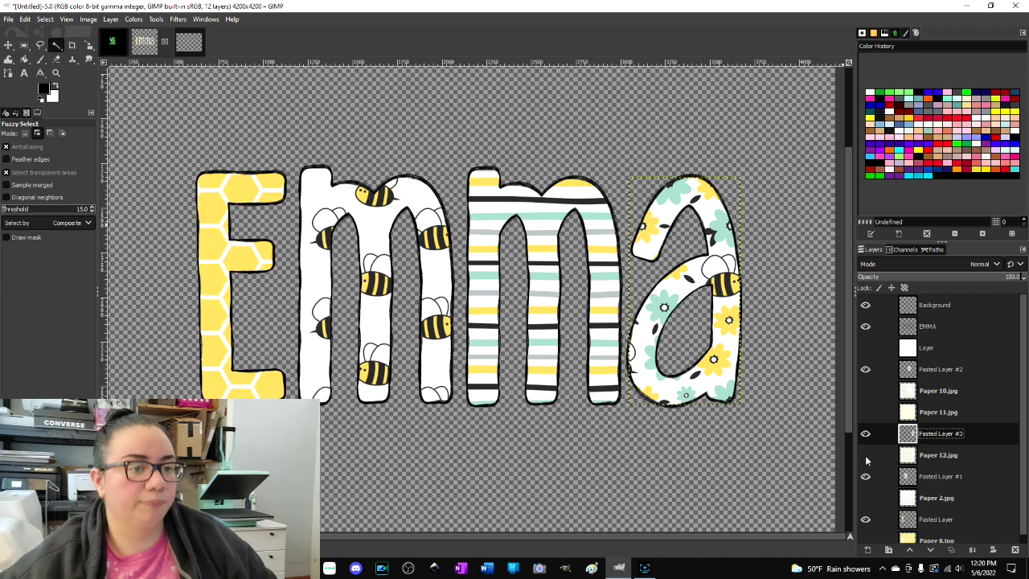
{"action": "scroll", "coordinate": [808, 336], "scroll_direction": "down", "scroll_amount": 1}
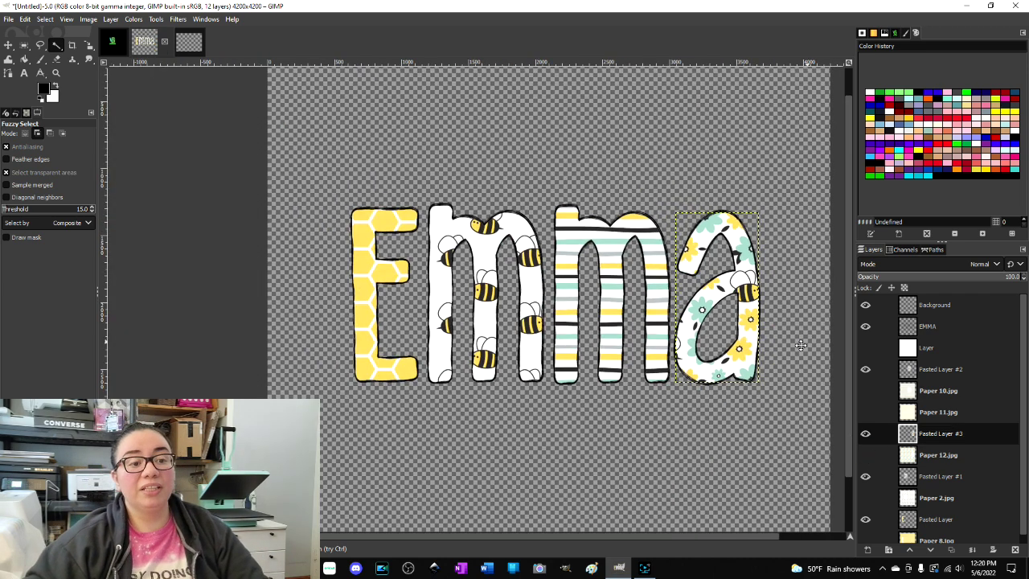
{"action": "scroll", "coordinate": [812, 341], "scroll_direction": "down", "scroll_amount": 1}
{"action": "left_click_drag", "start_coordinate": [764, 339], "coordinate": [774, 330]}
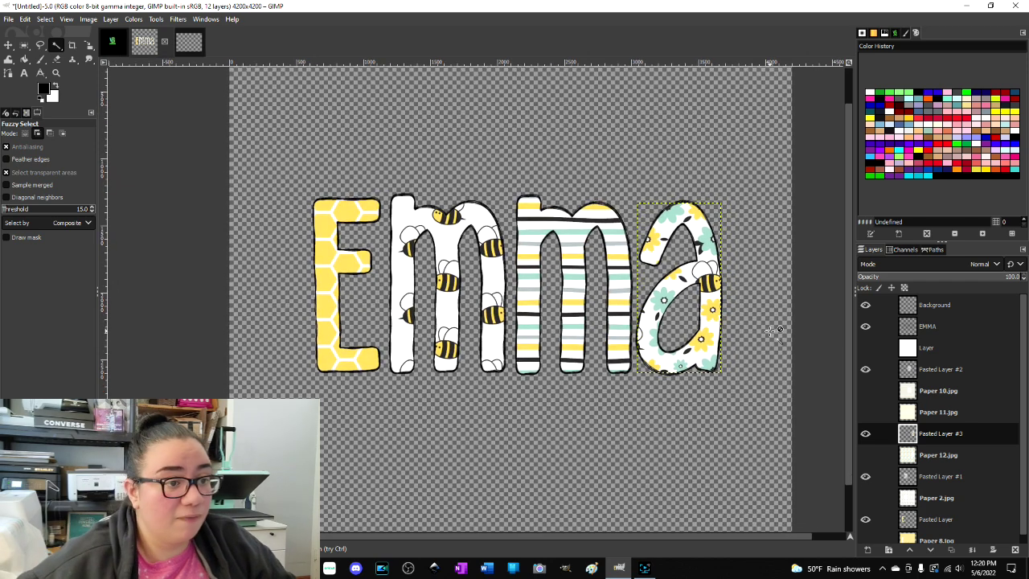
{"action": "scroll", "coordinate": [748, 406], "scroll_direction": "up", "scroll_amount": 1}
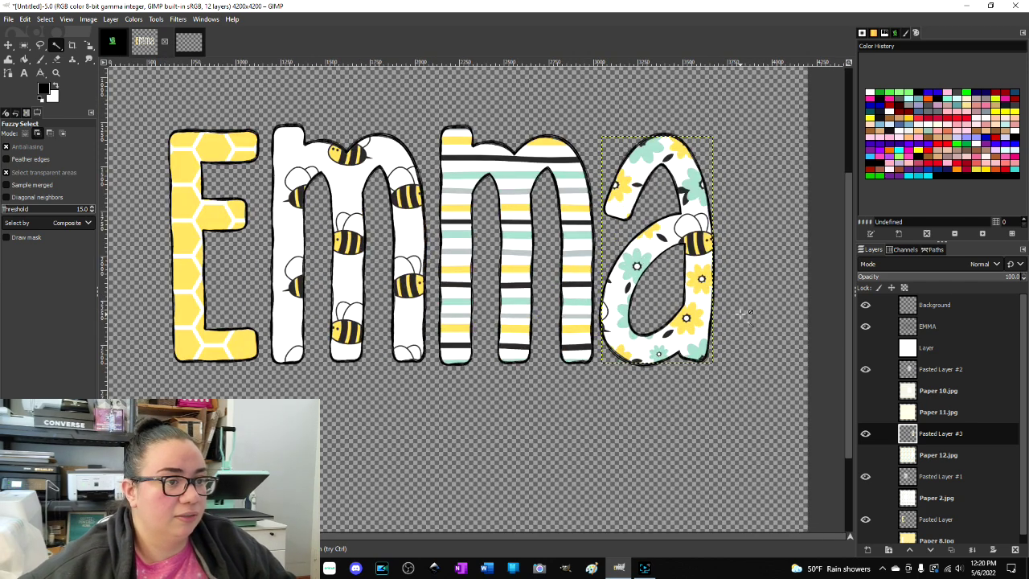
{"action": "left_click_drag", "start_coordinate": [739, 313], "coordinate": [770, 344]}
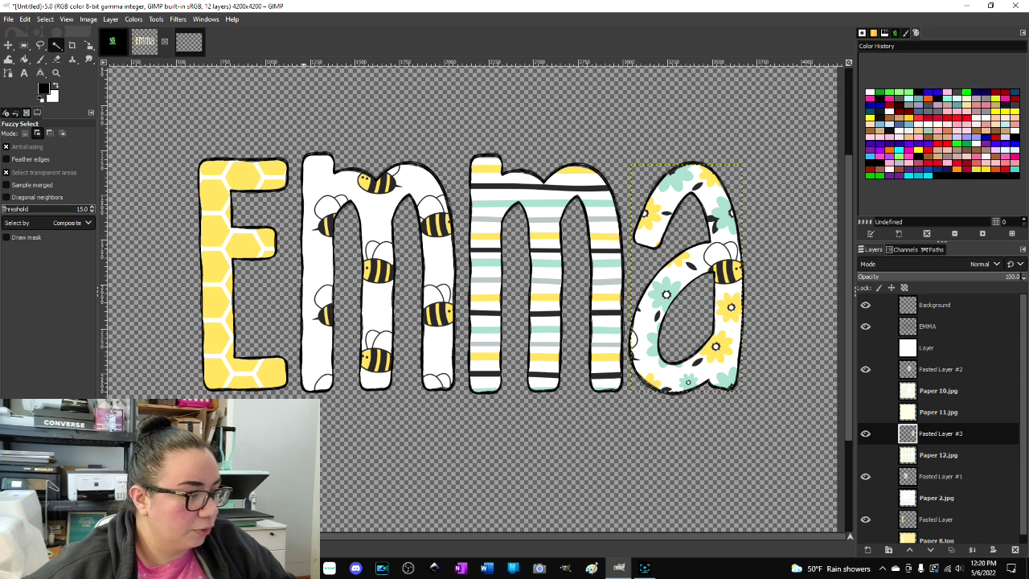
Switch to File Explorer and look through the uppercase and lowercase letters in the BlankSketchedLetters folder, then minimize it.
{"action": "key", "text": "alt+Tab"}
{"action": "left_click", "coordinate": [437, 299]}
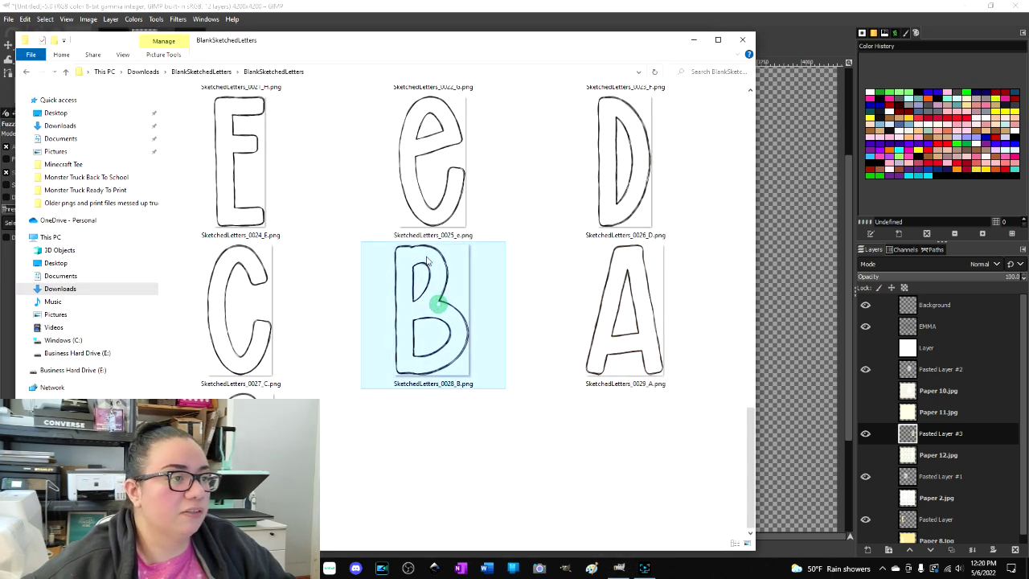
{"action": "left_click", "coordinate": [418, 176]}
{"action": "left_click", "coordinate": [281, 172]}
{"action": "scroll", "coordinate": [544, 184], "scroll_direction": "up", "scroll_amount": 10}
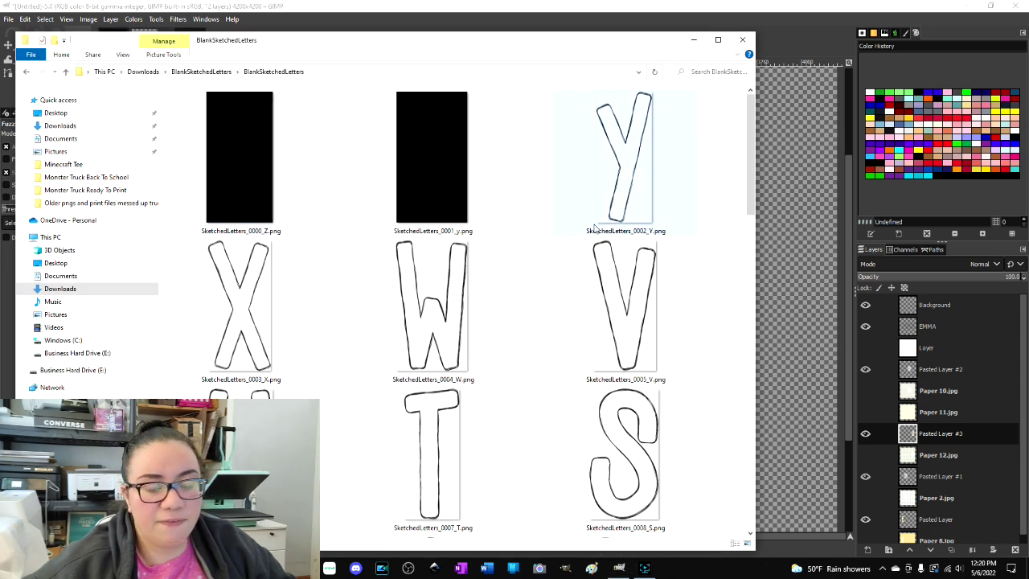
{"action": "scroll", "coordinate": [599, 235], "scroll_direction": "down", "scroll_amount": 5}
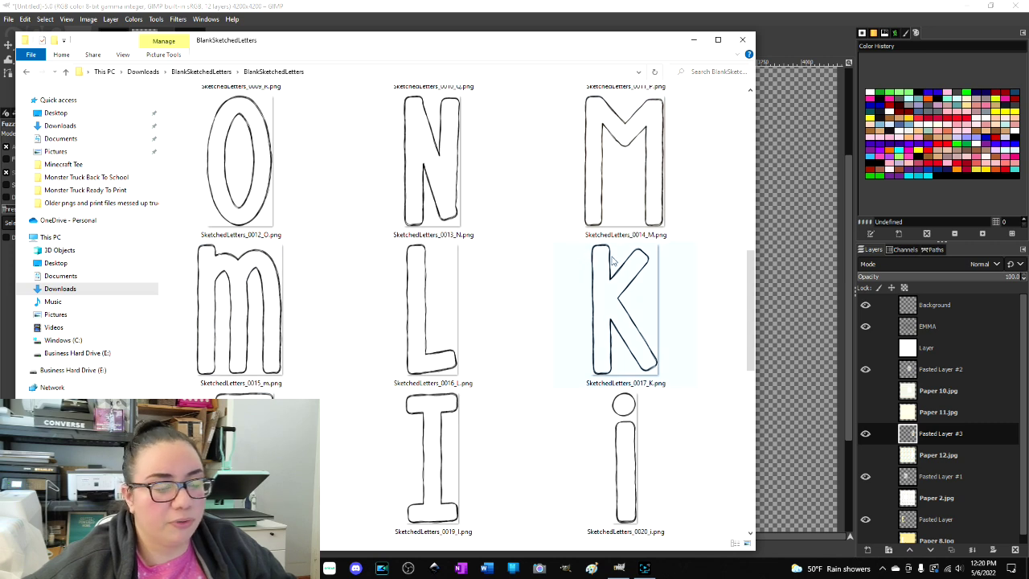
{"action": "scroll", "coordinate": [613, 259], "scroll_direction": "down", "scroll_amount": 5}
{"action": "left_click", "coordinate": [627, 313]}
{"action": "left_click", "coordinate": [623, 173]}
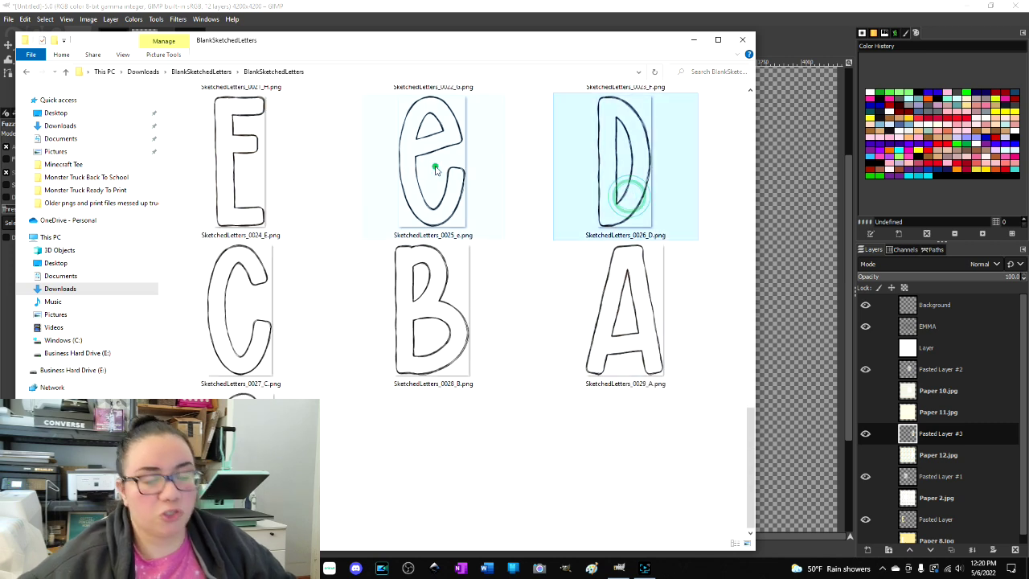
{"action": "left_click", "coordinate": [430, 165]}
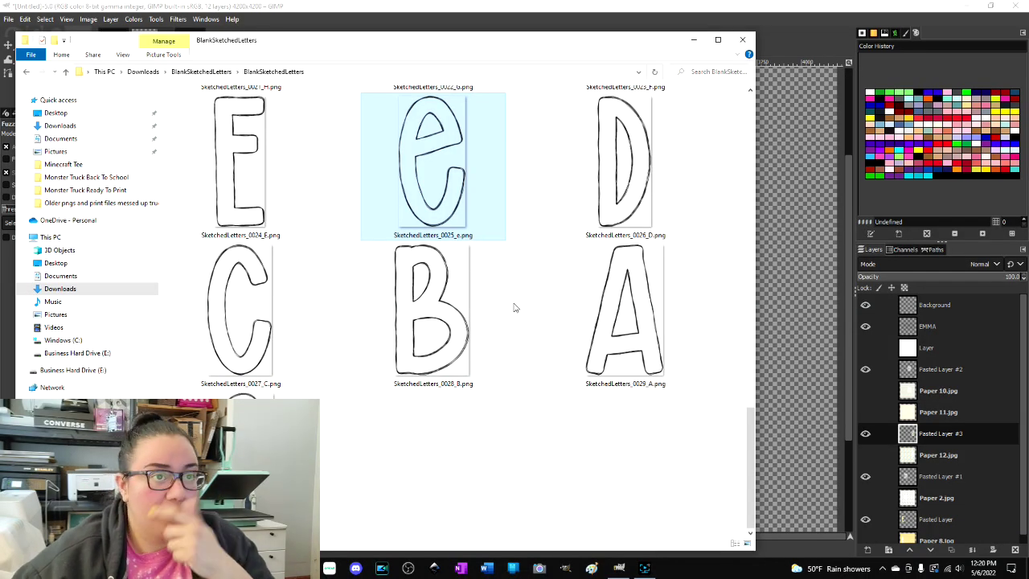
{"action": "left_click", "coordinate": [694, 39]}
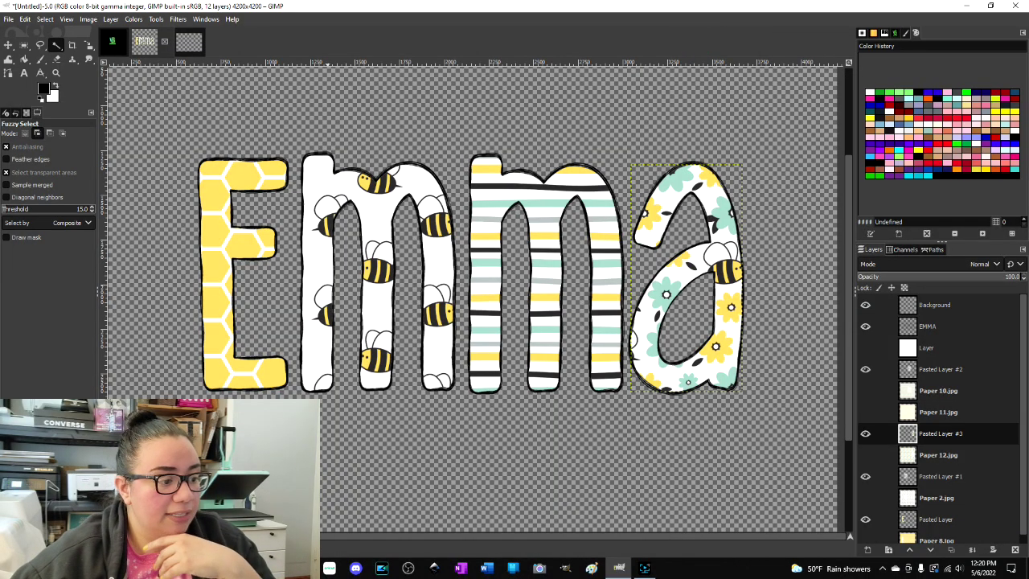
Switch to the browser and review the Etsy digital paper listings for Bumble Bees, Groovy Smiley, Rainbow tie dye and Boho Doodles.
{"action": "key", "text": "alt+Tab"}
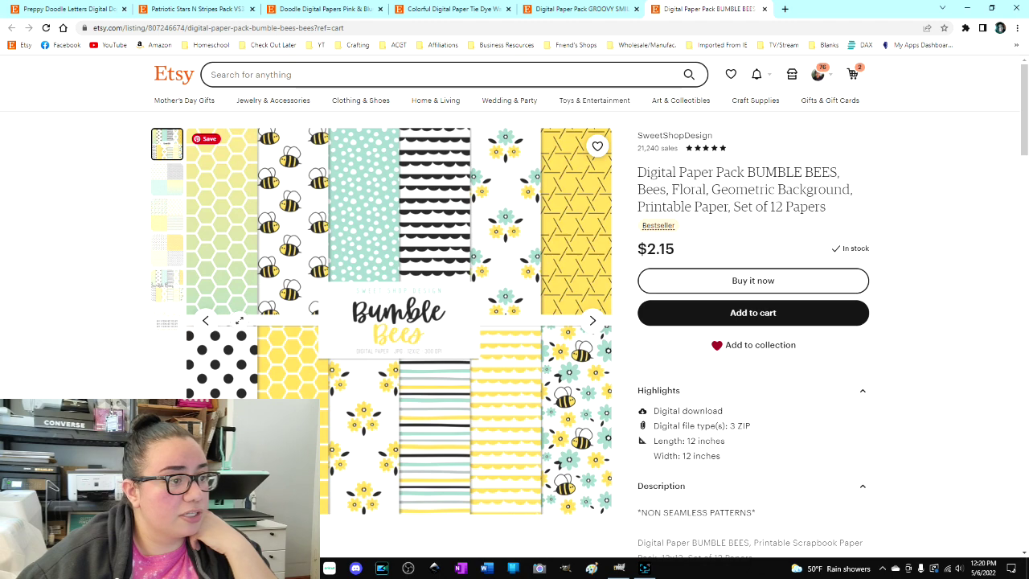
{"action": "left_click", "coordinate": [587, 9]}
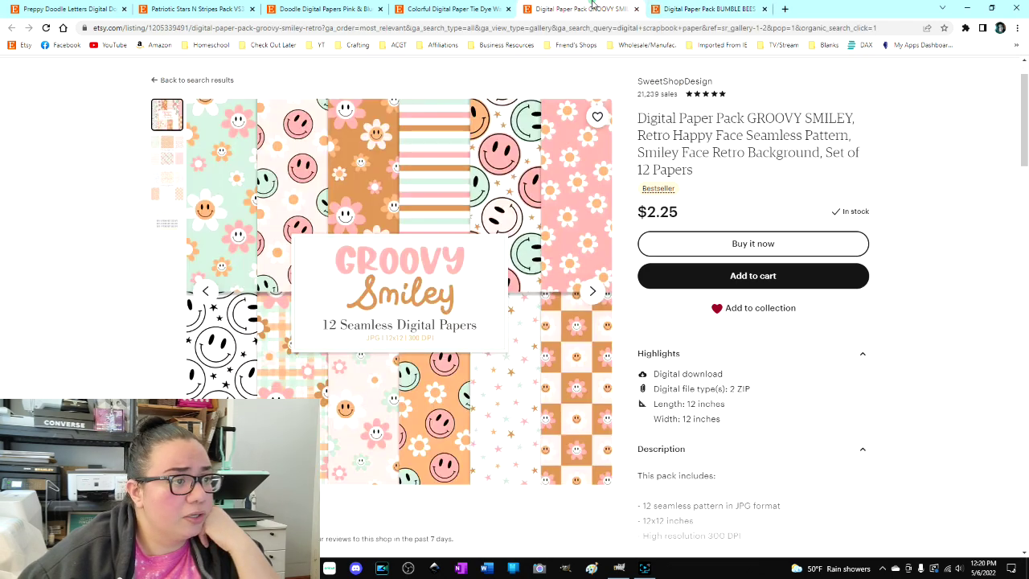
{"action": "left_click", "coordinate": [439, 7]}
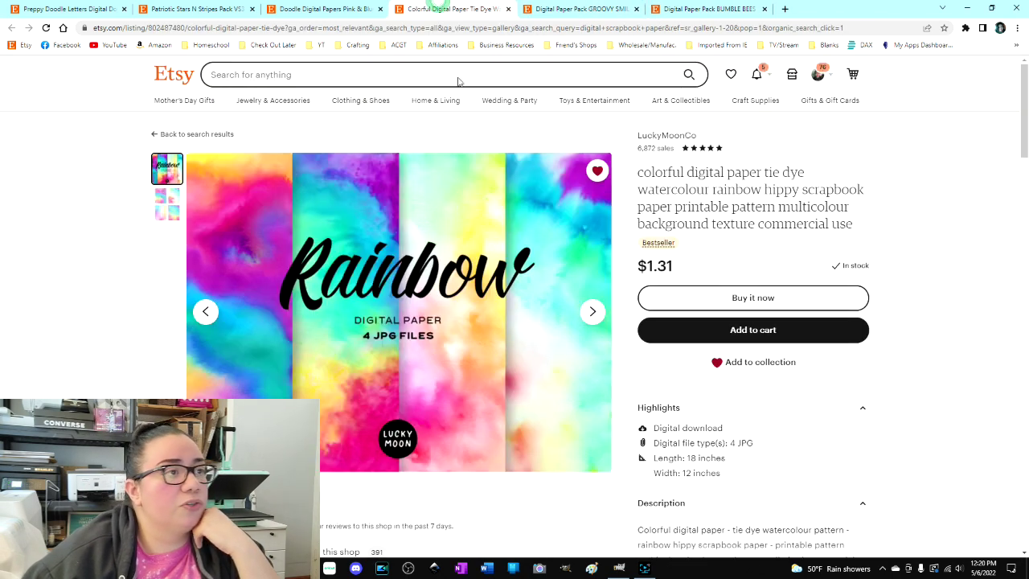
{"action": "left_click", "coordinate": [297, 8]}
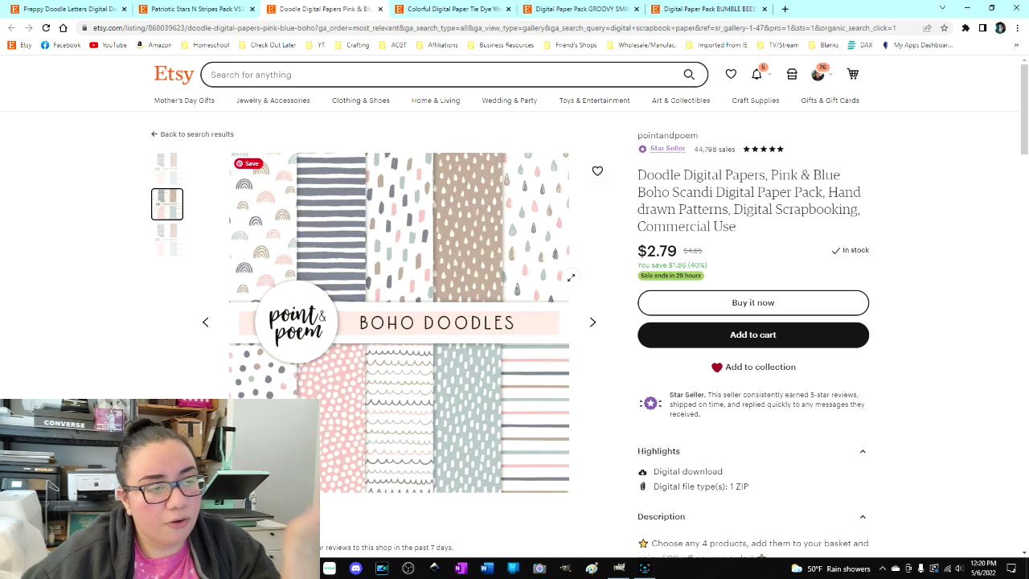
Switch back to GIMP and crop the canvas around the finished name design to about 3555 × 1725 px.
{"action": "left_click", "coordinate": [967, 9]}
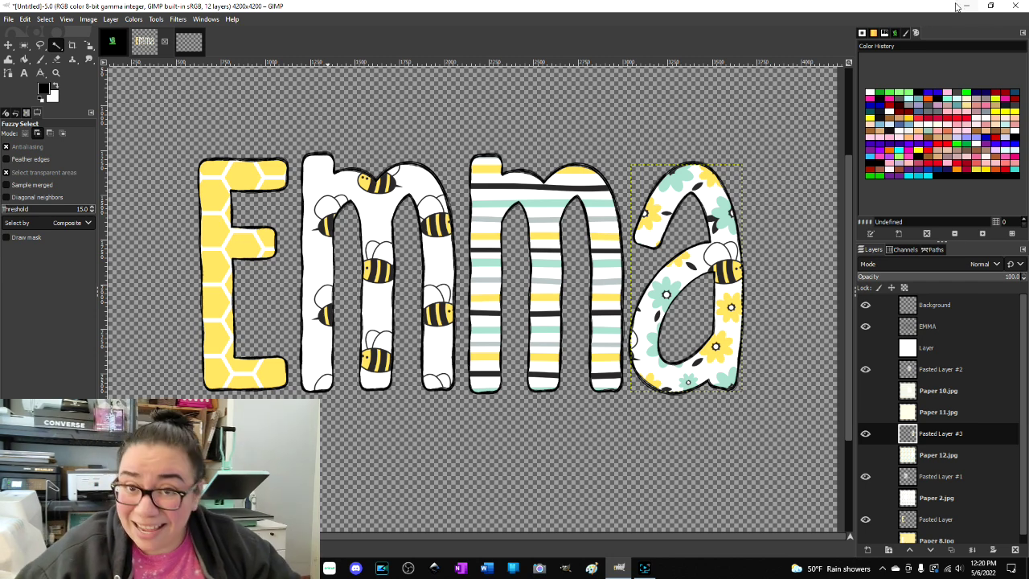
{"action": "left_click", "coordinate": [937, 520]}
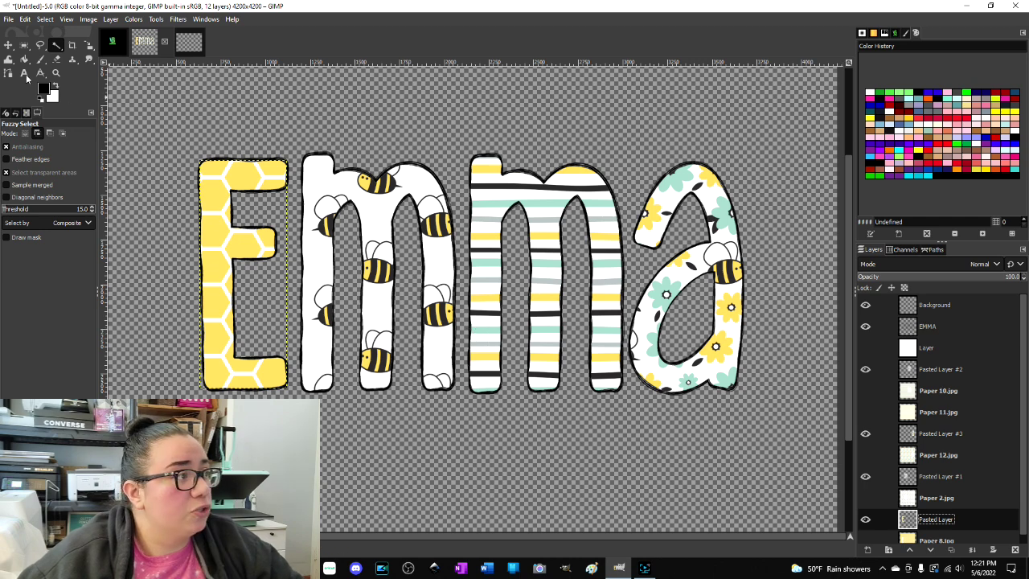
{"action": "left_click", "coordinate": [72, 45]}
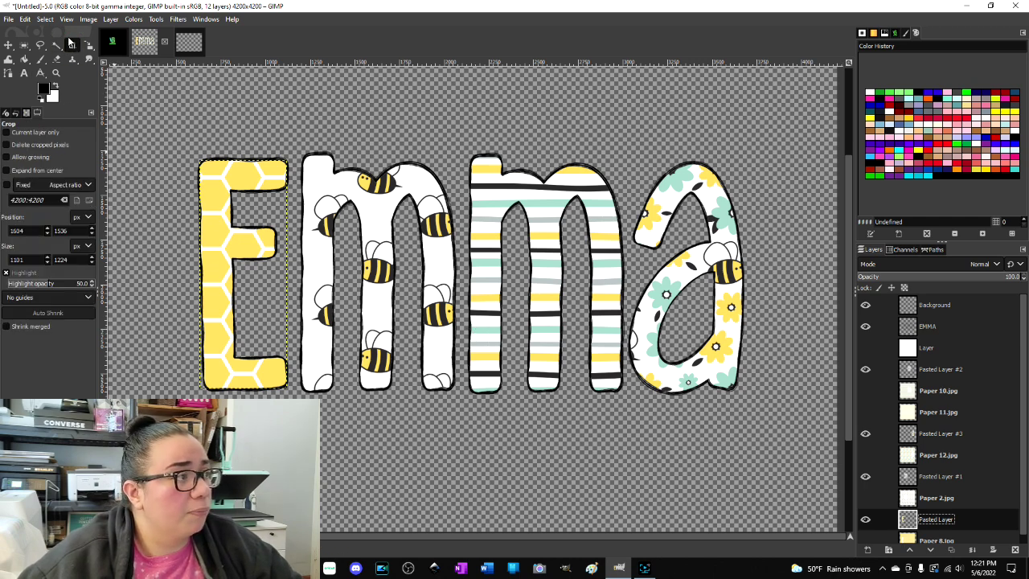
{"action": "left_click_drag", "start_coordinate": [148, 119], "coordinate": [781, 426]}
{"action": "key", "text": "Return"}
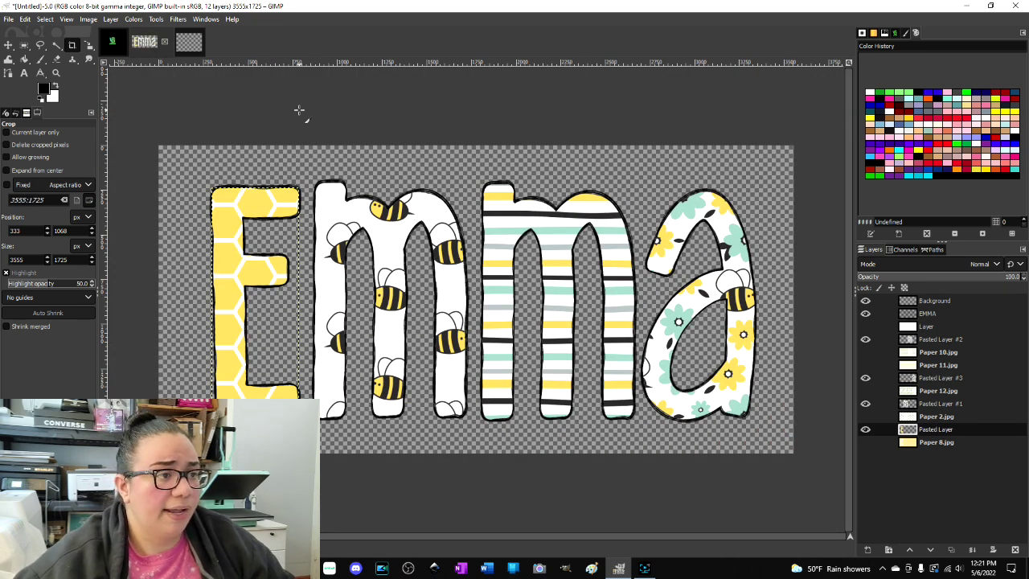
Export the cropped design to the Desktop folder as emma.png with the default PNG options.
{"action": "left_click", "coordinate": [10, 20]}
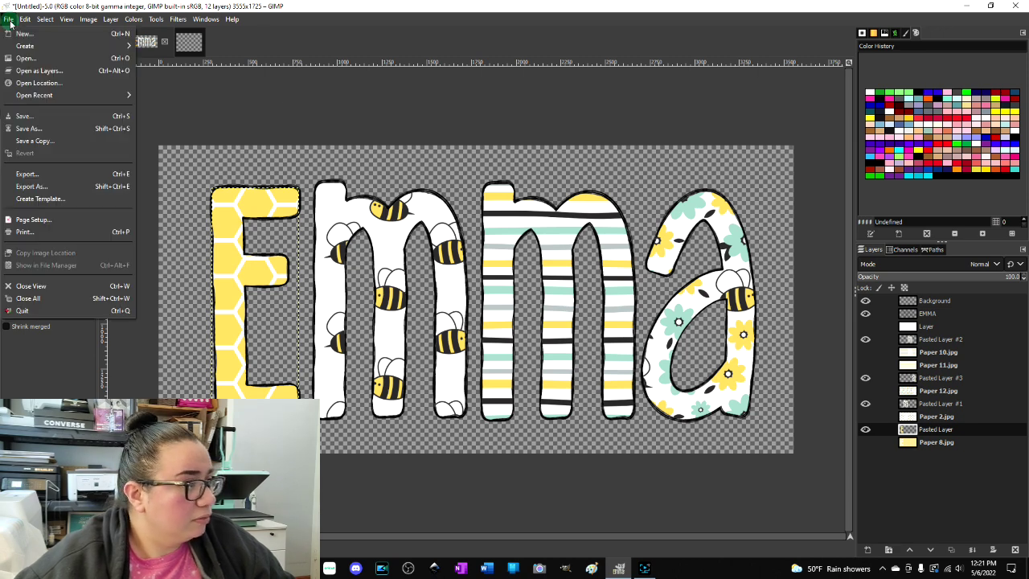
{"action": "left_click", "coordinate": [38, 189]}
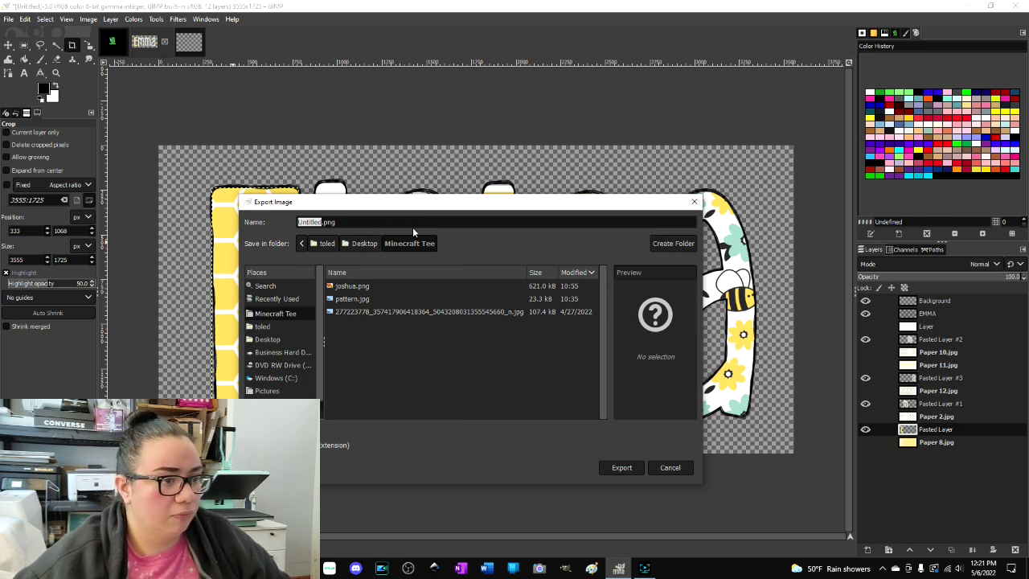
{"action": "type", "text": "em"}
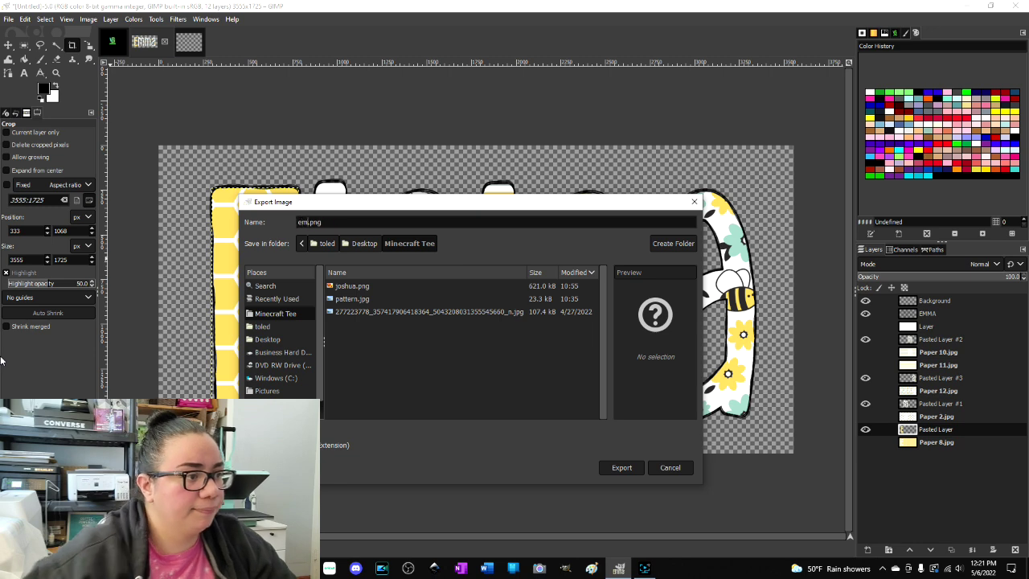
{"action": "type", "text": "ma"}
{"action": "left_click", "coordinate": [277, 341]}
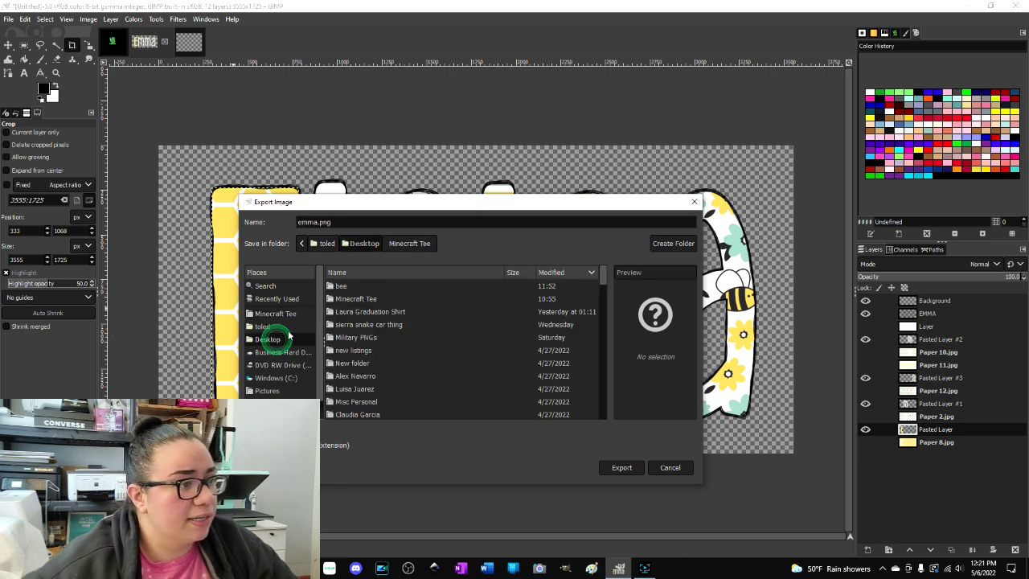
{"action": "left_click", "coordinate": [623, 469]}
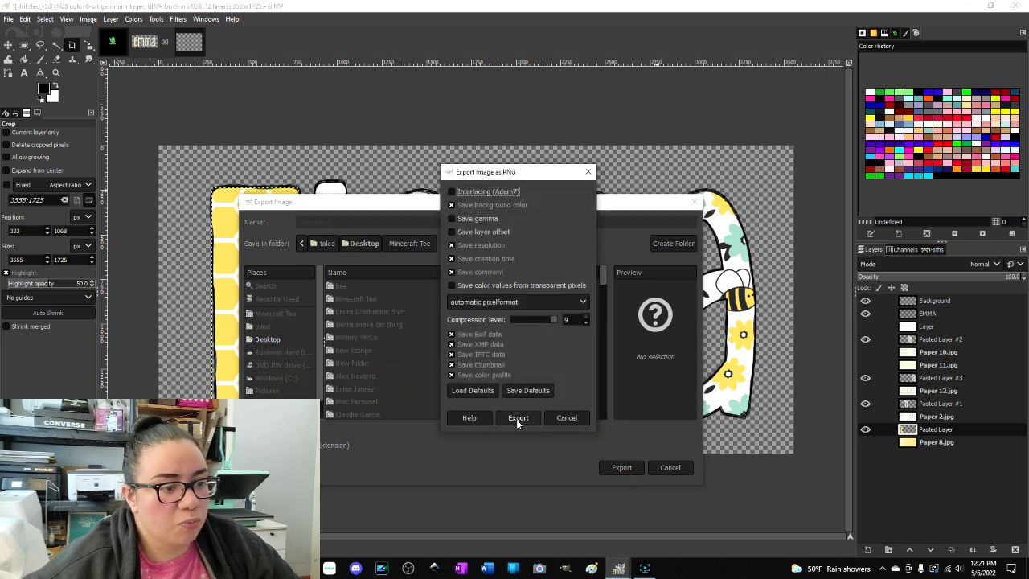
{"action": "left_click", "coordinate": [518, 419]}
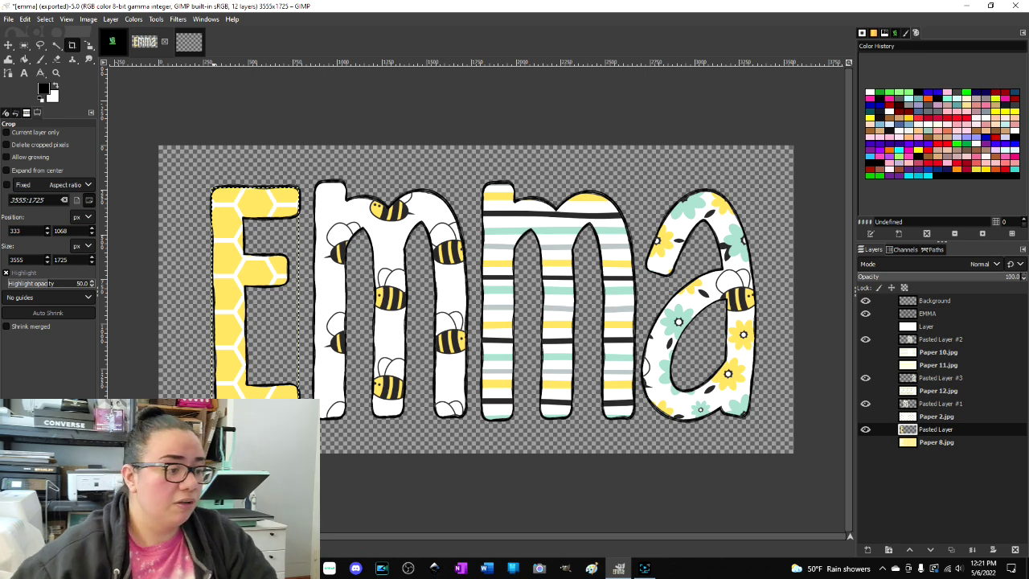
Switch to the exported emma.png in Photos, inspect the design at different zoom levels, and close it.
{"action": "key", "text": "alt+Tab"}
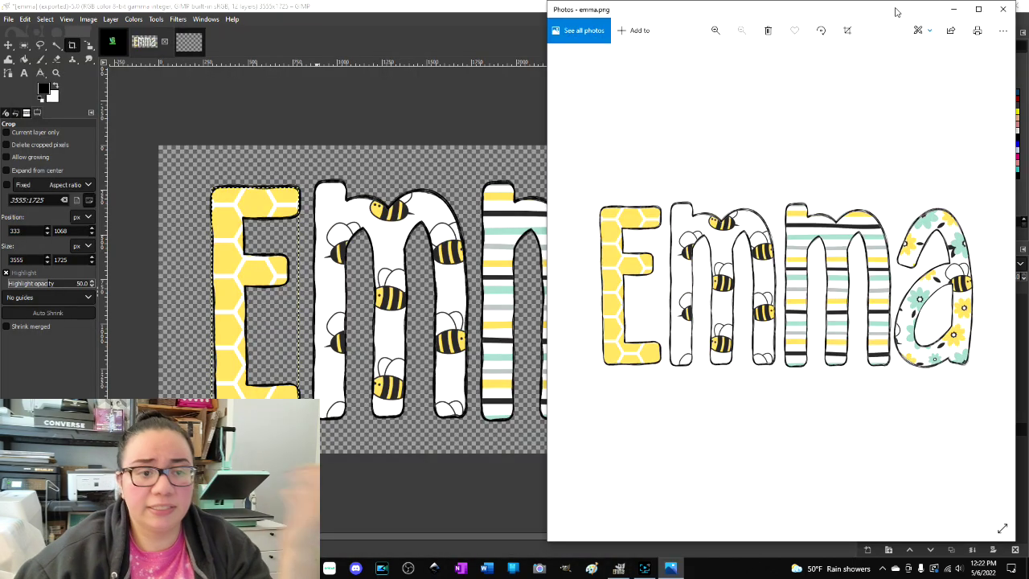
{"action": "scroll", "coordinate": [587, 268], "scroll_direction": "up", "scroll_amount": 2}
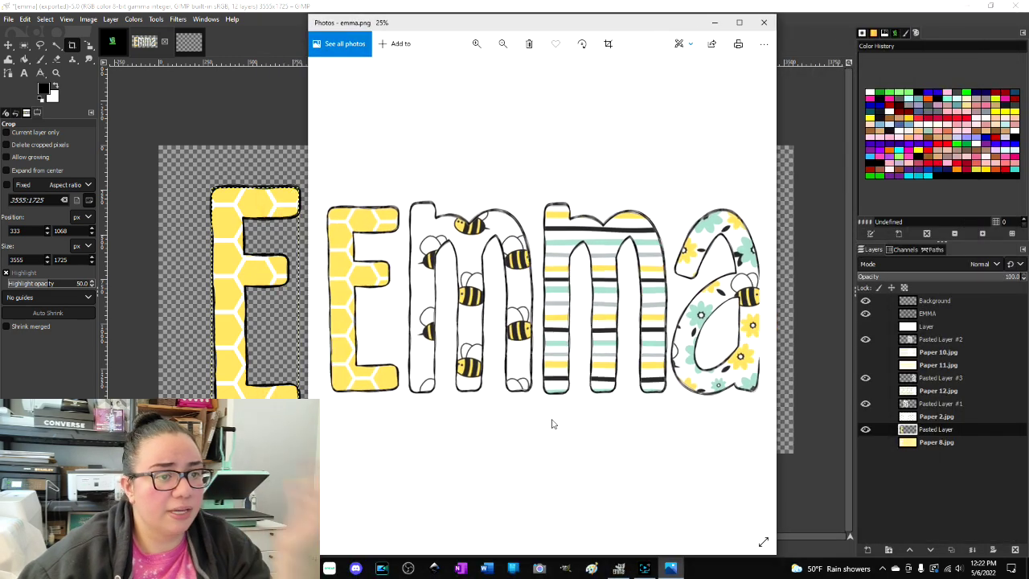
{"action": "scroll", "coordinate": [551, 421], "scroll_direction": "down", "scroll_amount": 2}
{"action": "scroll", "coordinate": [587, 399], "scroll_direction": "up", "scroll_amount": 2}
{"action": "scroll", "coordinate": [587, 400], "scroll_direction": "down", "scroll_amount": 2}
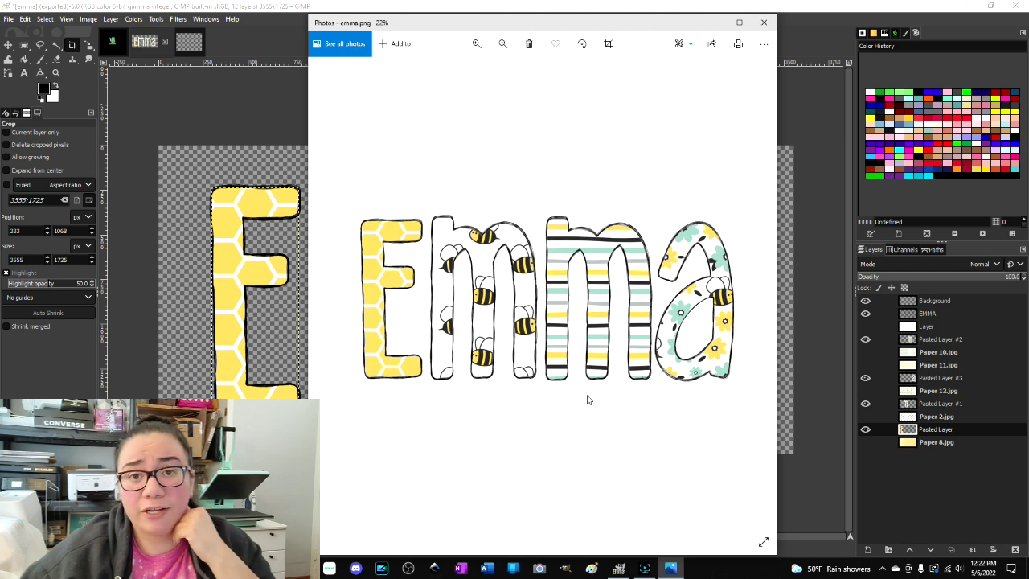
{"action": "left_click", "coordinate": [763, 21]}
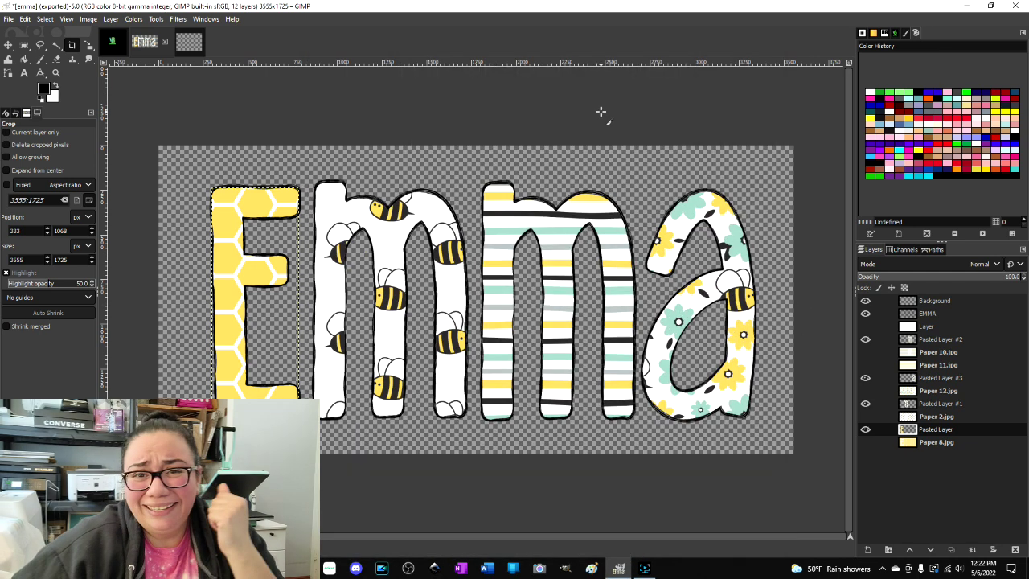